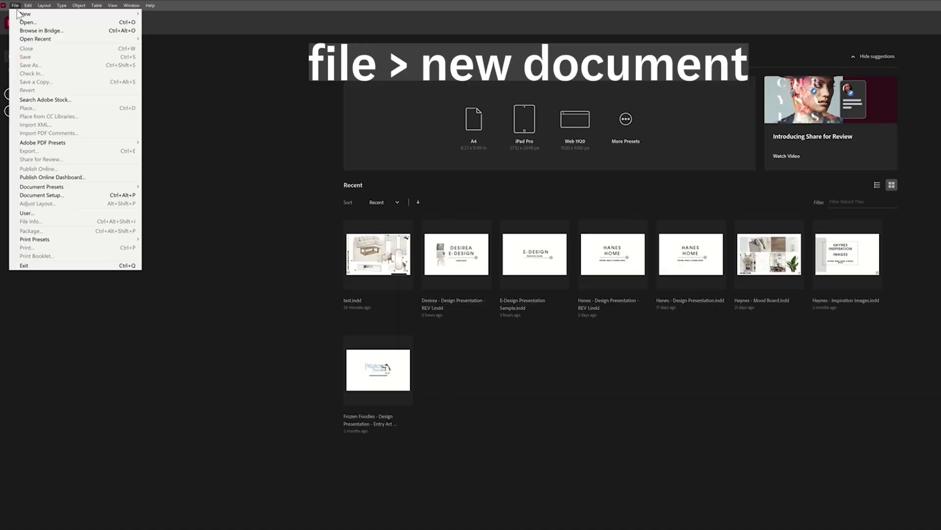
# Step: Start a new document measured in inches, 17 by 11 in landscape
pyautogui.click(164, 14)
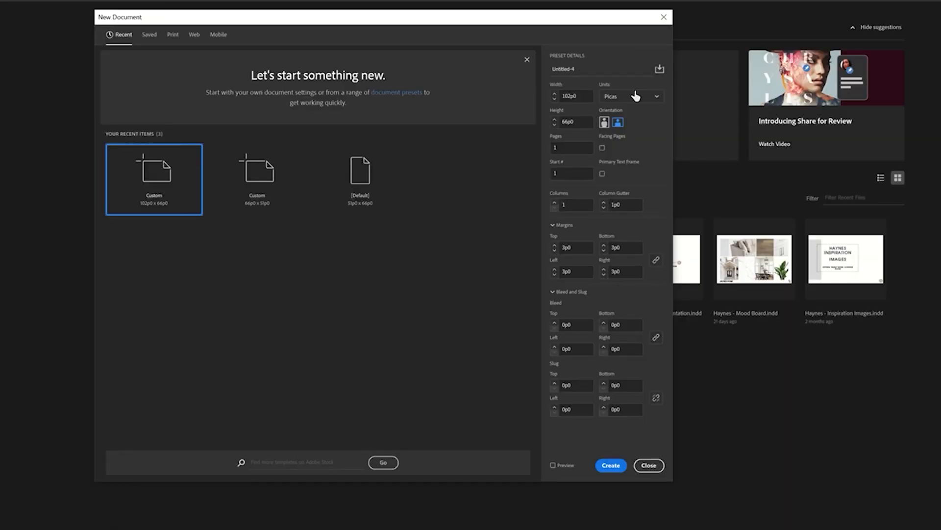
pyautogui.click(634, 97)
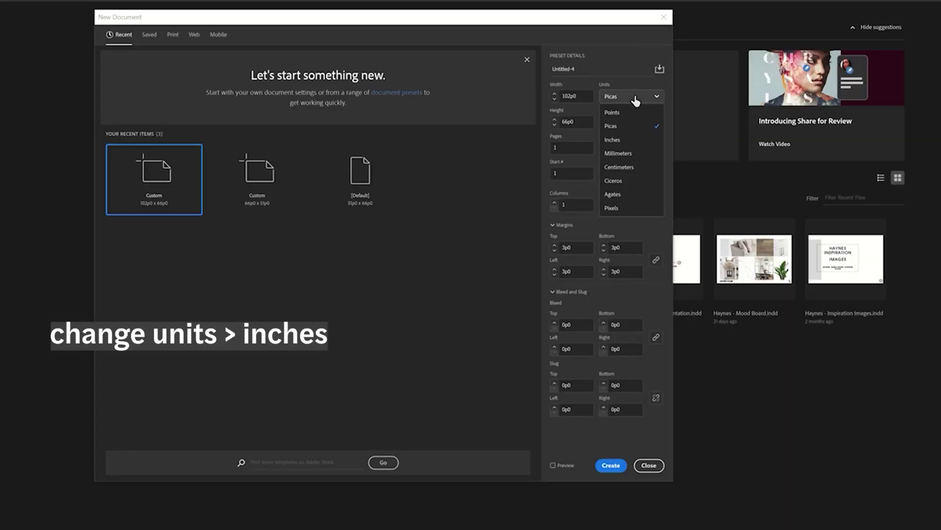
pyautogui.click(627, 140)
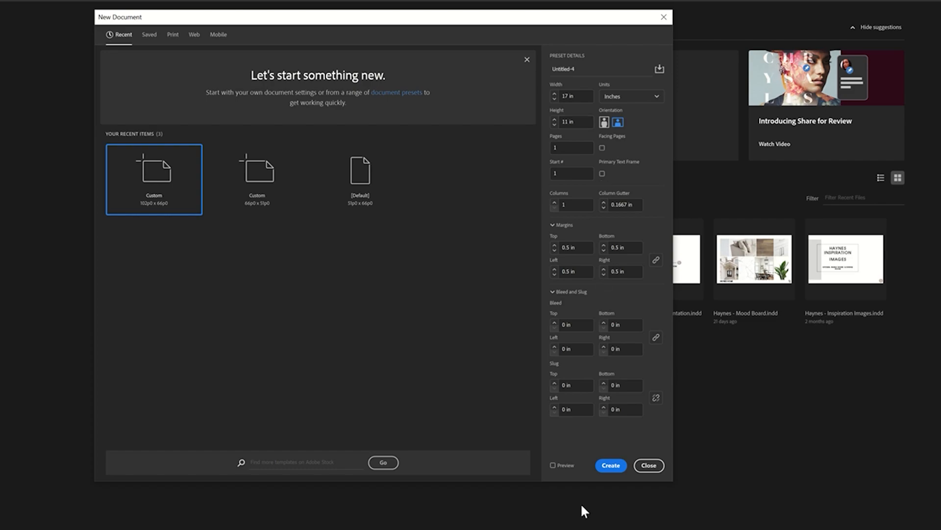
pyautogui.click(553, 465)
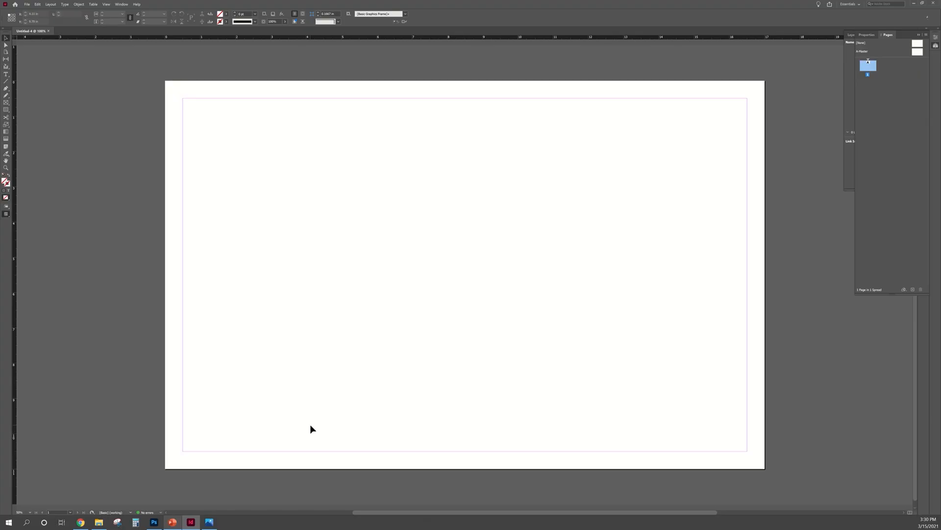
pyautogui.click(98, 522)
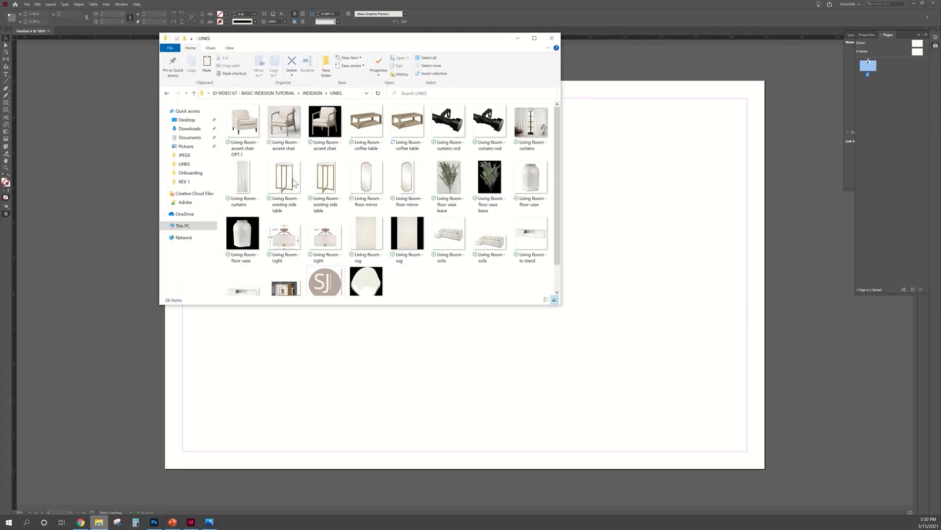
pyautogui.click(641, 191)
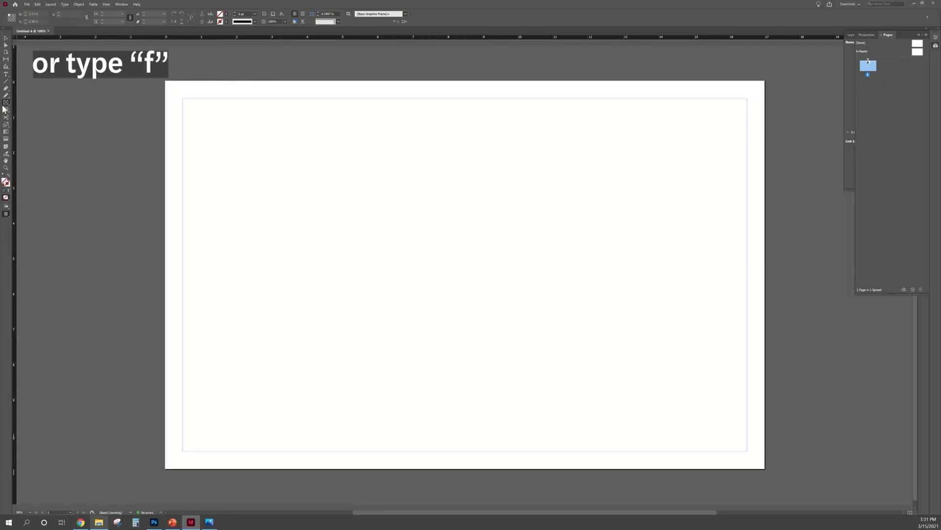
# Step: Draw five rectangle frames in two rows and drop the accent chair photo into the top-left one
pyautogui.moveTo(187, 107); pyautogui.dragTo(319, 224)
pyautogui.moveTo(191, 243); pyautogui.dragTo(313, 411)
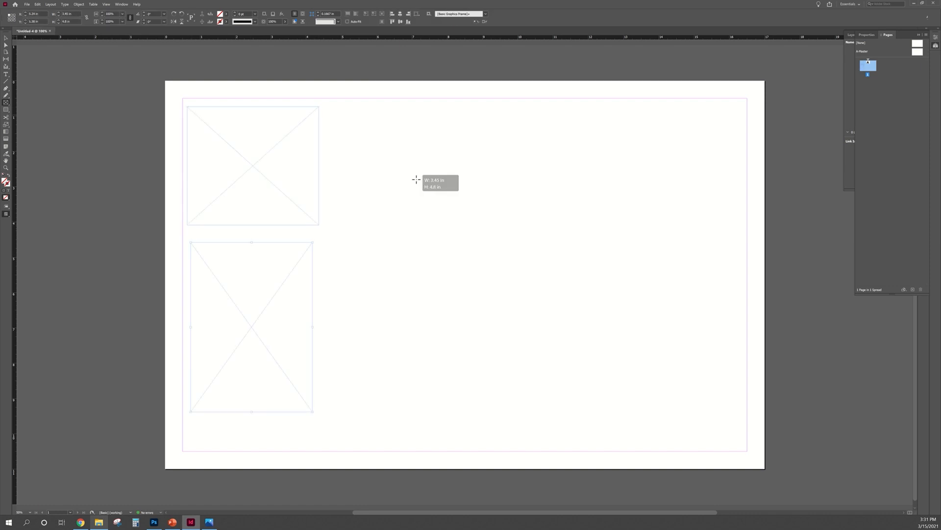
pyautogui.moveTo(339, 111); pyautogui.dragTo(428, 197)
pyautogui.moveTo(344, 247); pyautogui.dragTo(438, 409)
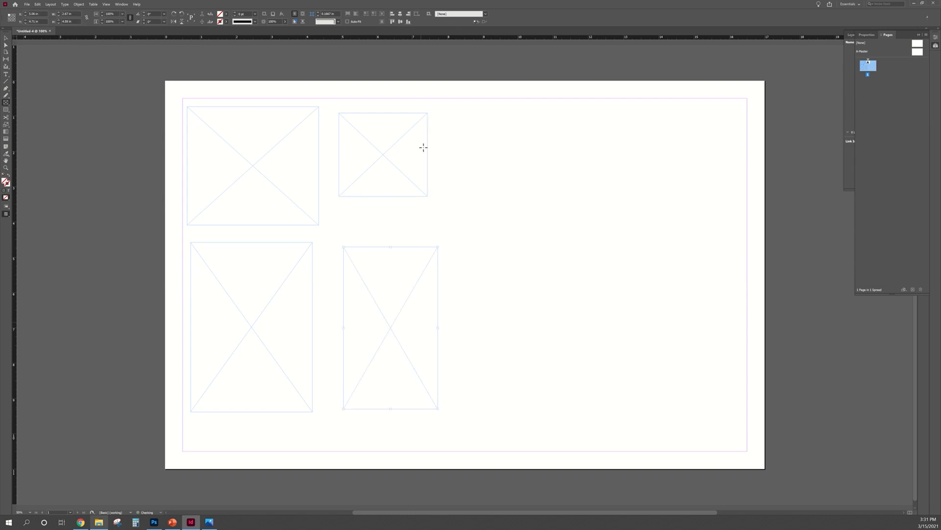
pyautogui.moveTo(447, 110); pyautogui.dragTo(504, 184)
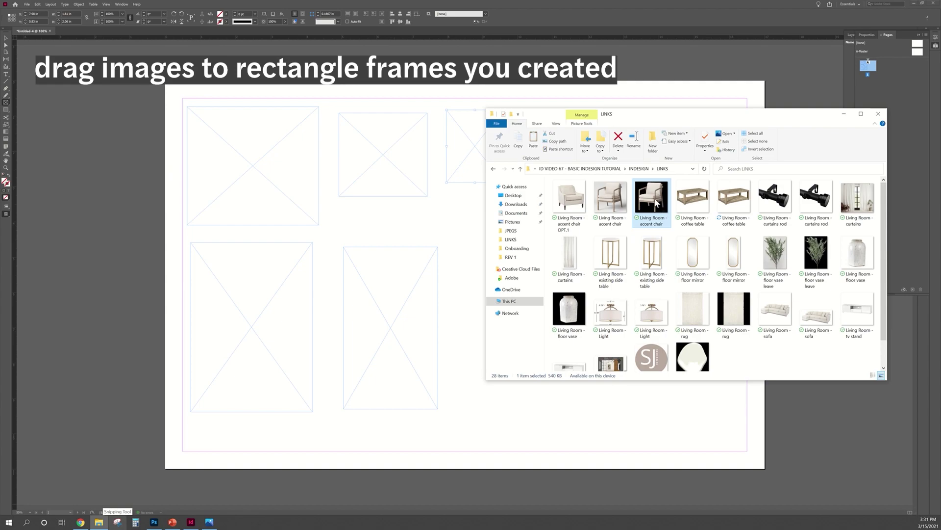
pyautogui.moveTo(651, 197); pyautogui.dragTo(268, 152)
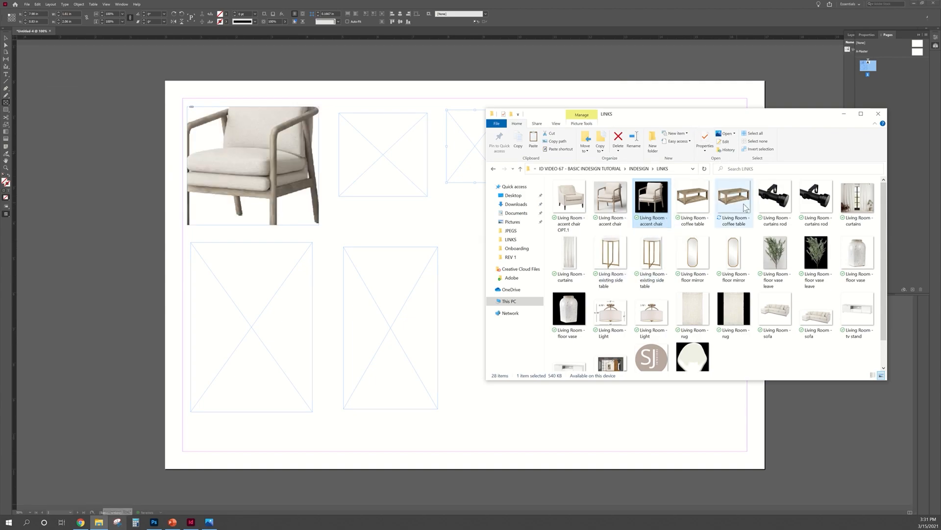
# Step: Drop the coffee table, side table, curtains and light photos into the remaining four frames
pyautogui.moveTo(734, 197); pyautogui.dragTo(245, 342)
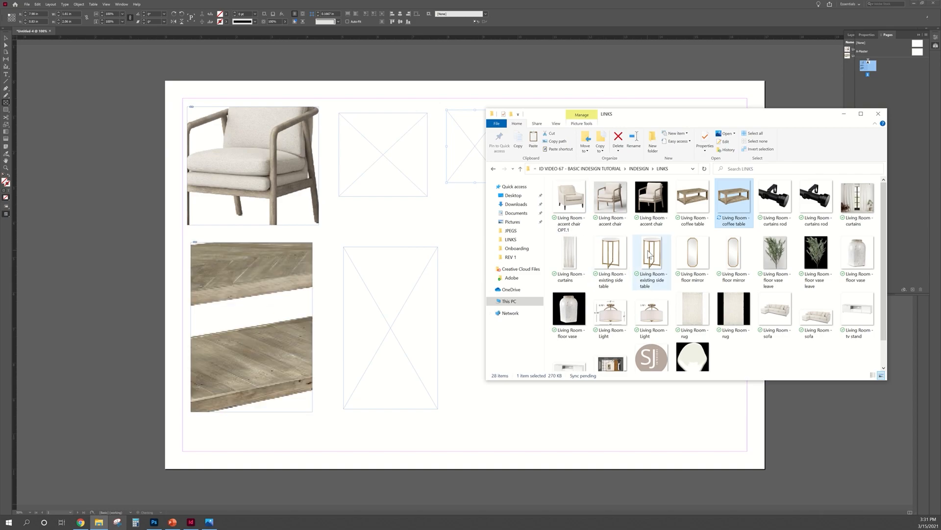
pyautogui.moveTo(651, 254); pyautogui.dragTo(406, 170)
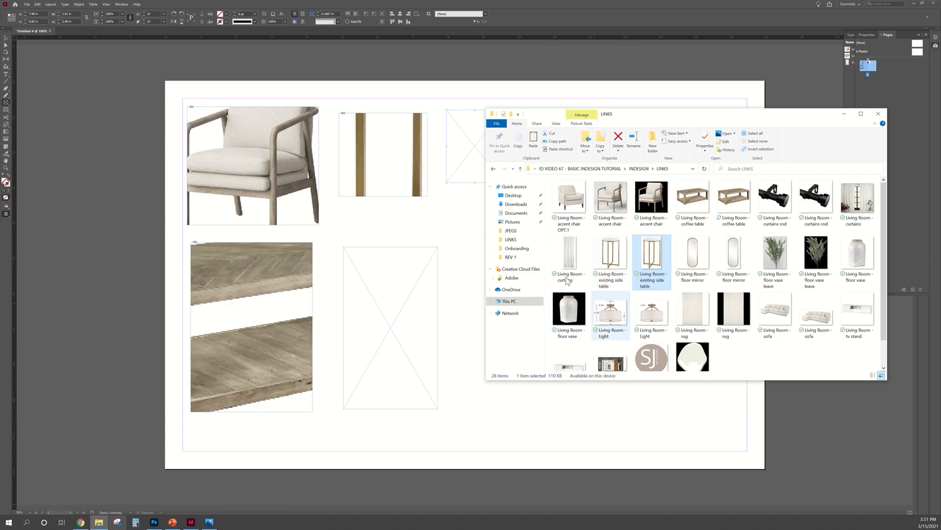
pyautogui.moveTo(569, 254); pyautogui.dragTo(400, 334)
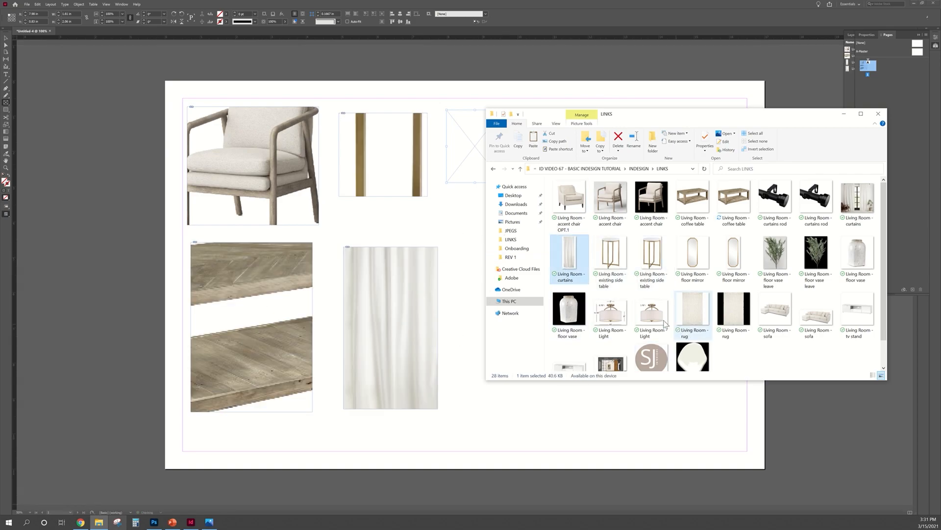
pyautogui.moveTo(651, 308); pyautogui.dragTo(443, 171)
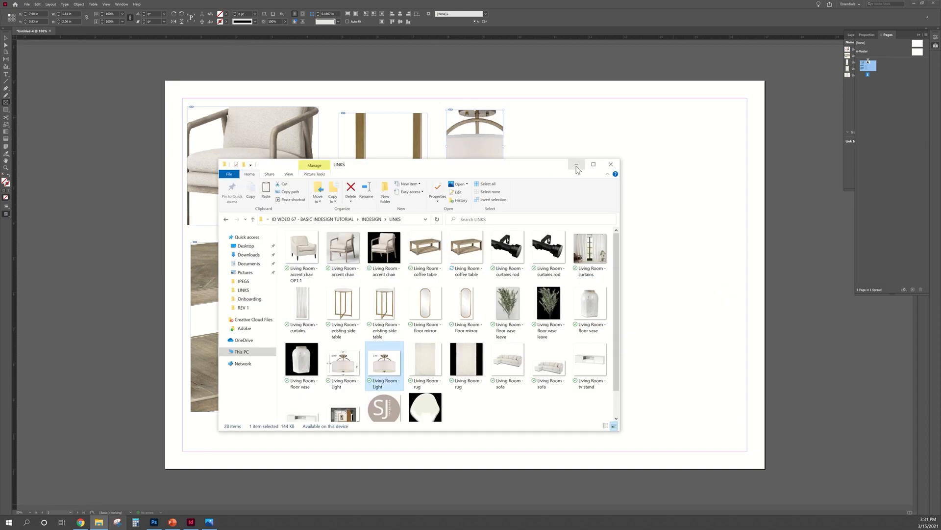
pyautogui.moveTo(559, 114); pyautogui.dragTo(368, 250)
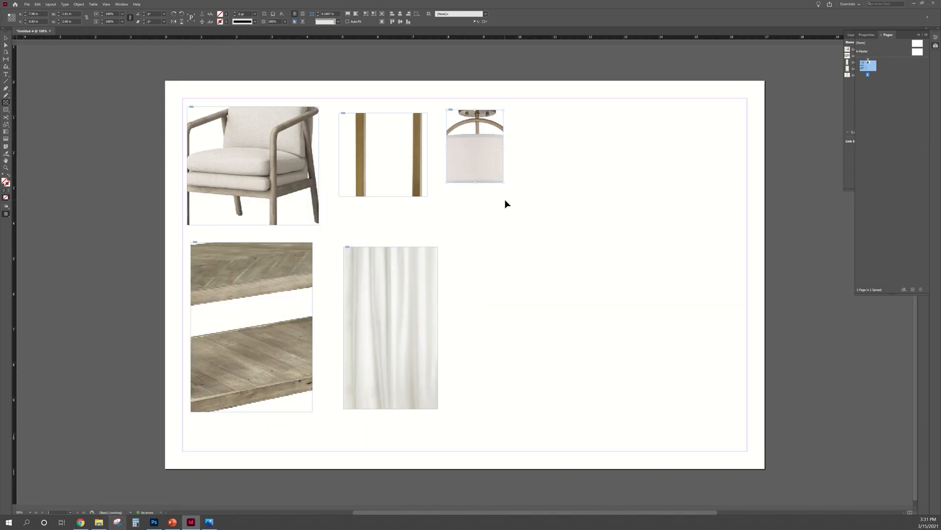
pyautogui.press('Escape')
# Step: Fit all five photos proportionally inside their frames, then undo the fitting
pyautogui.moveTo(574, 343); pyautogui.dragTo(294, 170)
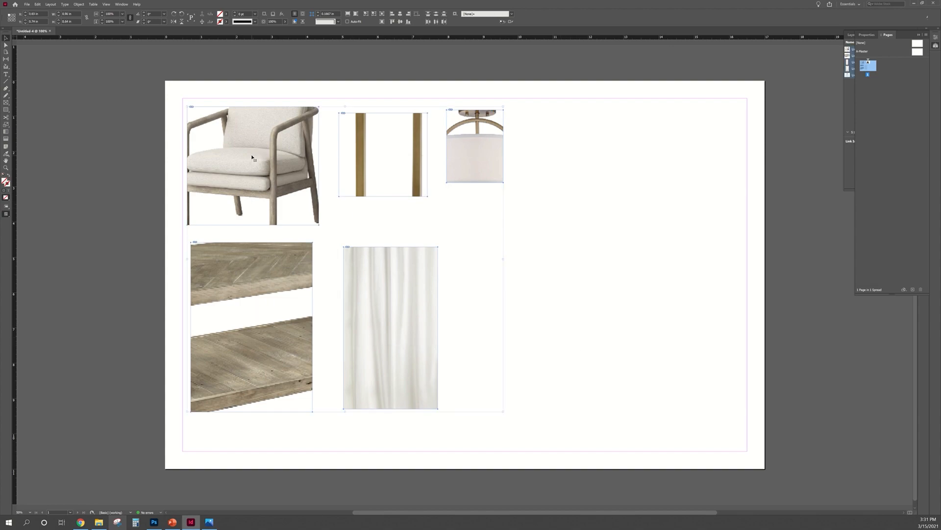
pyautogui.rightClick(304, 167)
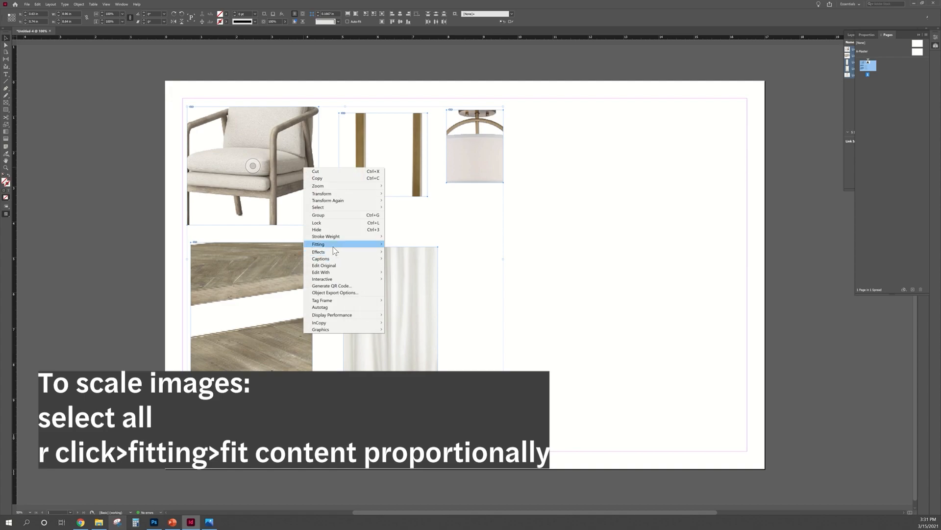
pyautogui.moveTo(343, 243)
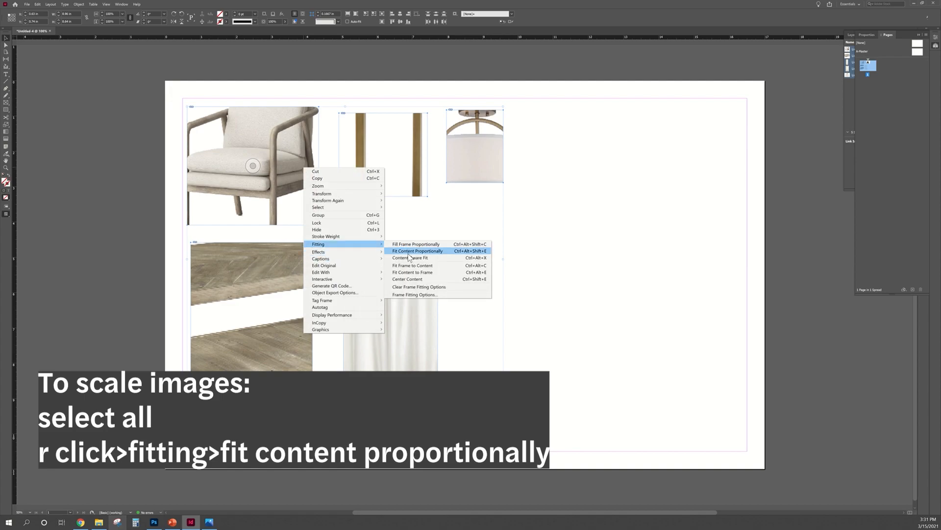
pyautogui.click(417, 251)
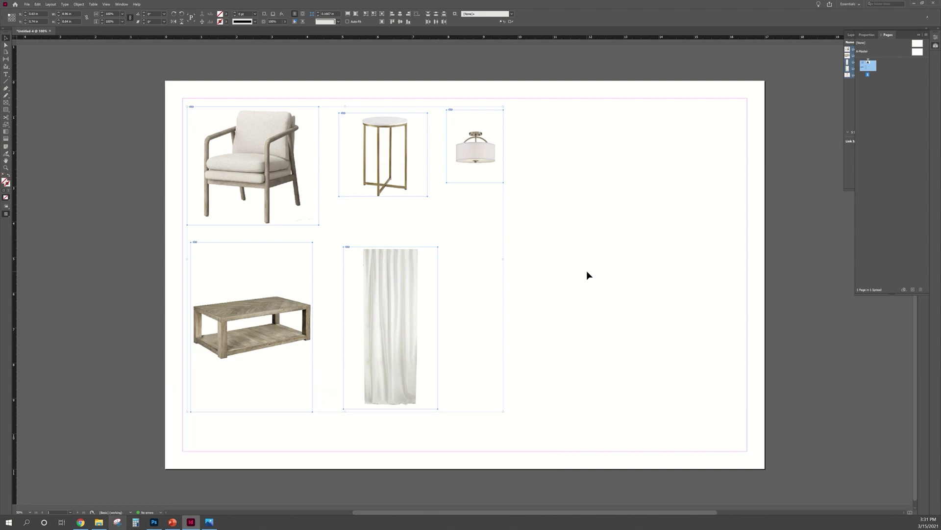
pyautogui.click(586, 270)
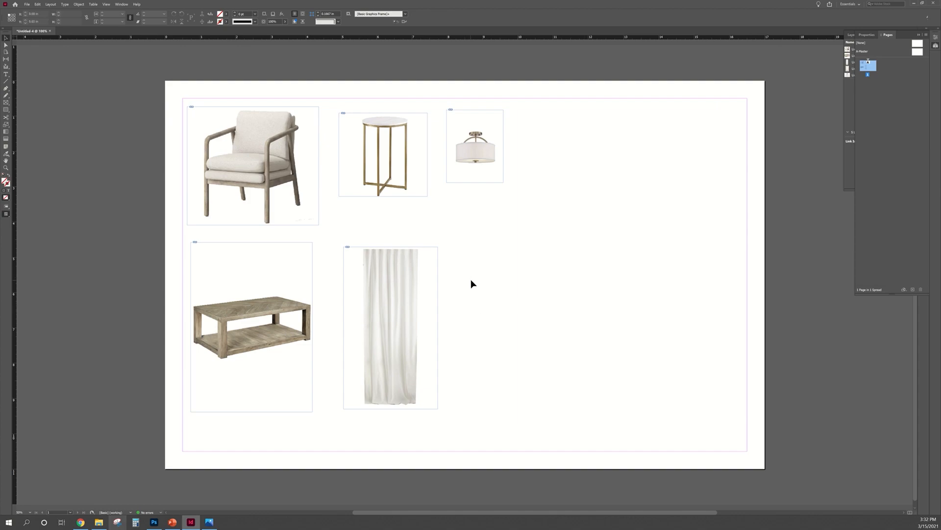
pyautogui.hotkey('ctrl', 'z')
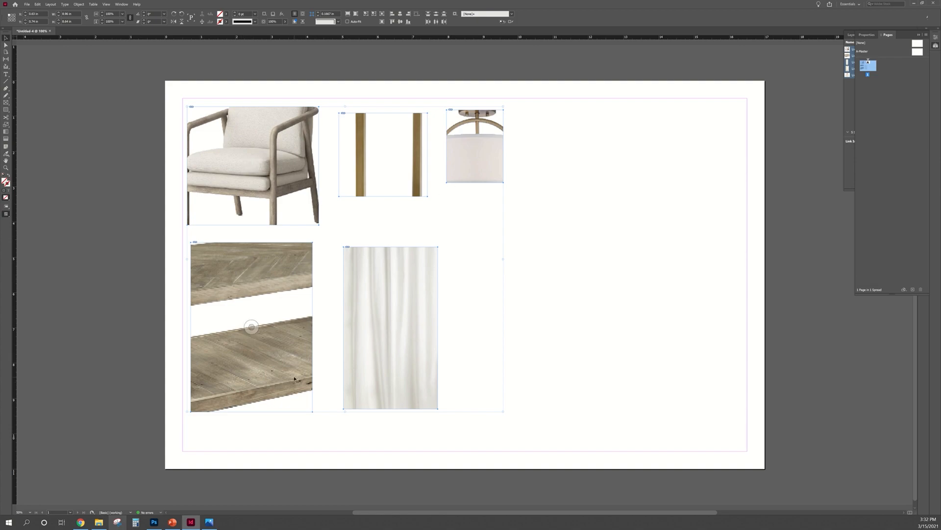
# Step: Switch to High Quality Display and refit the five photos proportionally inside their frames
pyautogui.click(553, 223)
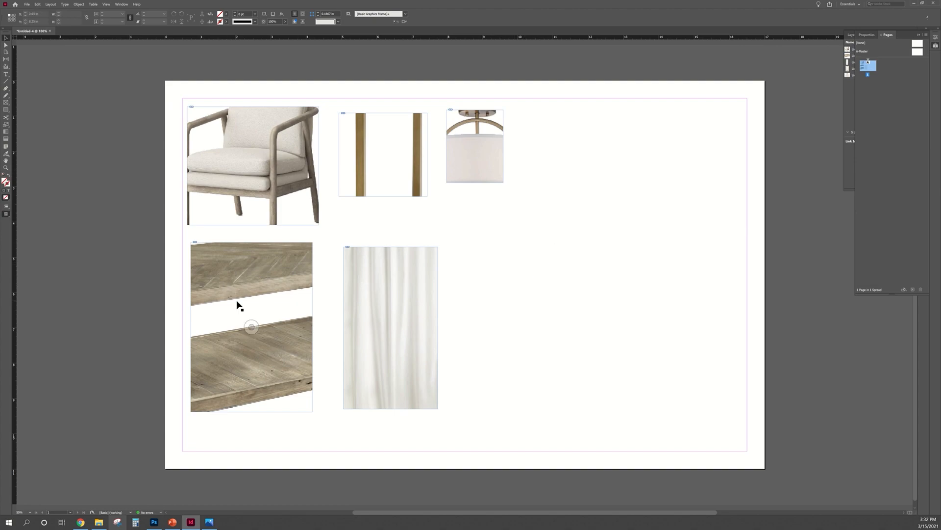
pyautogui.click(106, 4)
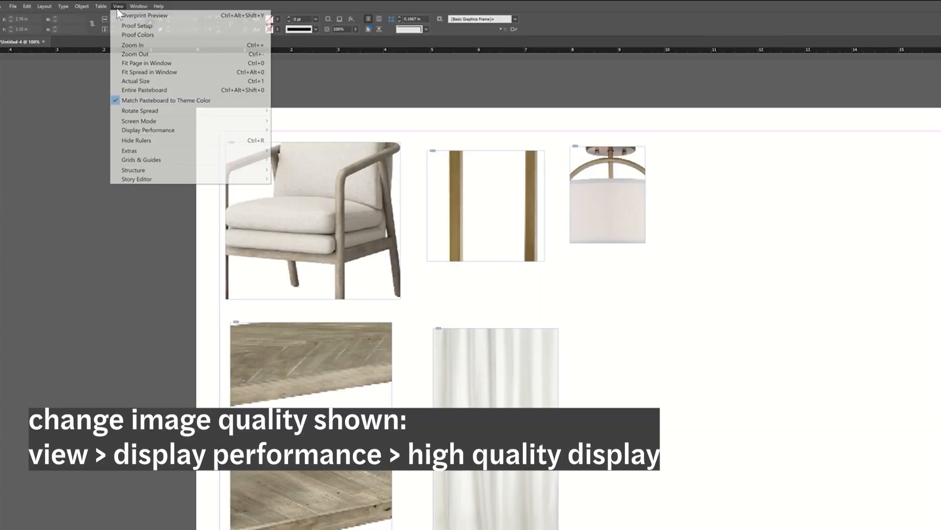
pyautogui.moveTo(148, 130)
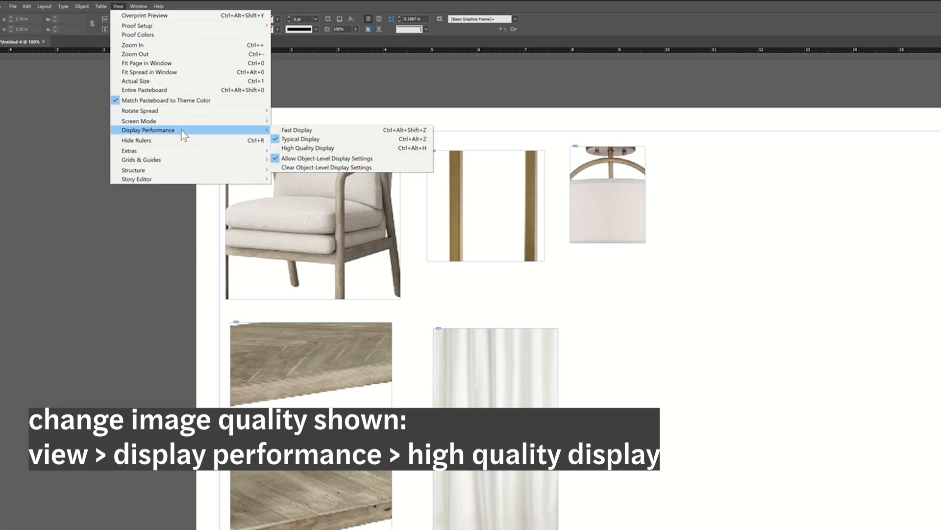
pyautogui.click(308, 148)
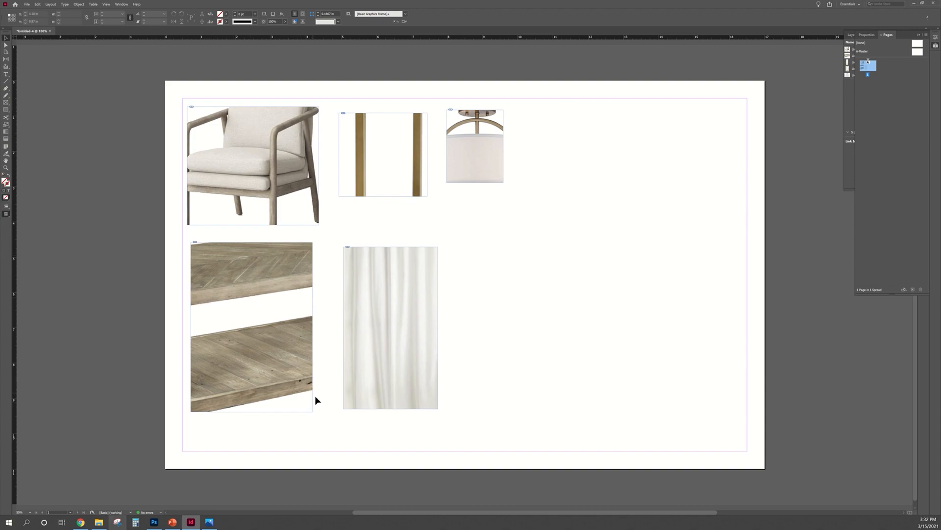
pyautogui.rightClick(304, 203)
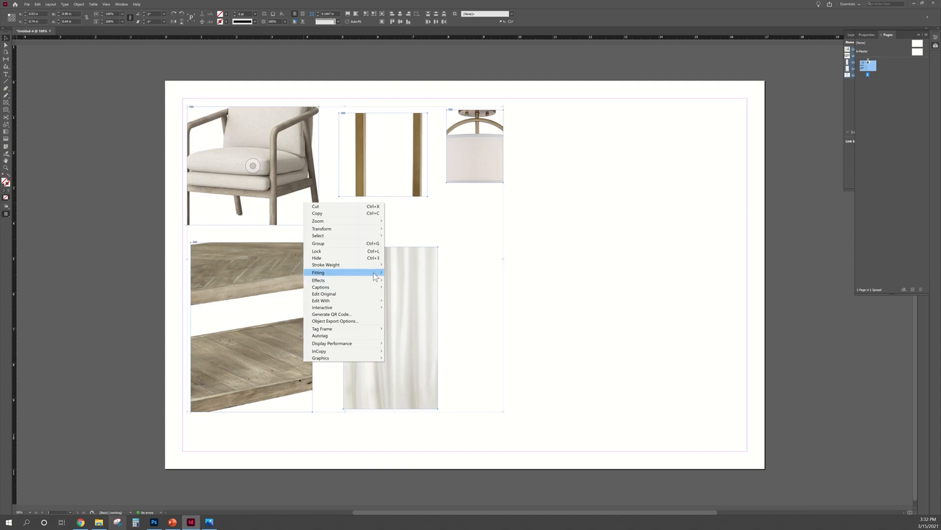
pyautogui.click(416, 280)
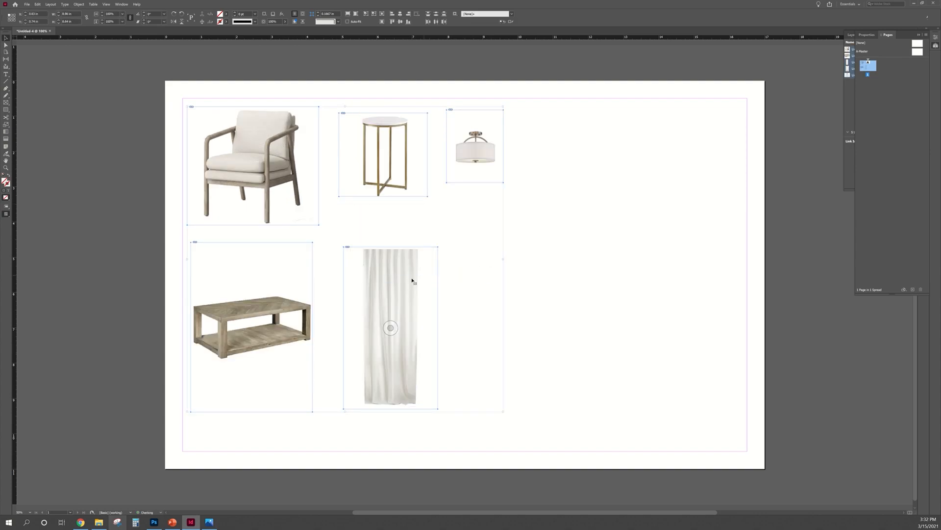
pyautogui.click(560, 233)
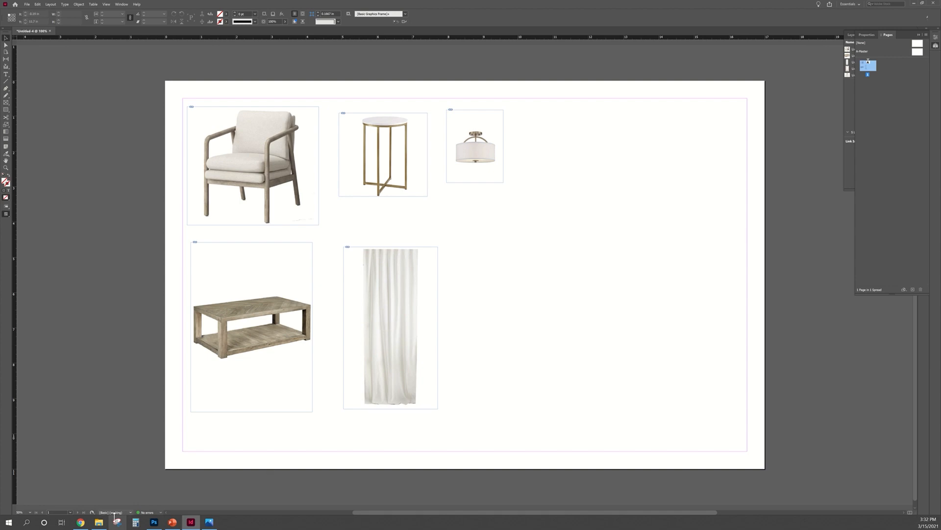
# Step: Select the curtain rod, floor mirror, vase, sofa and other product images and drag them onto the page
pyautogui.click(99, 522)
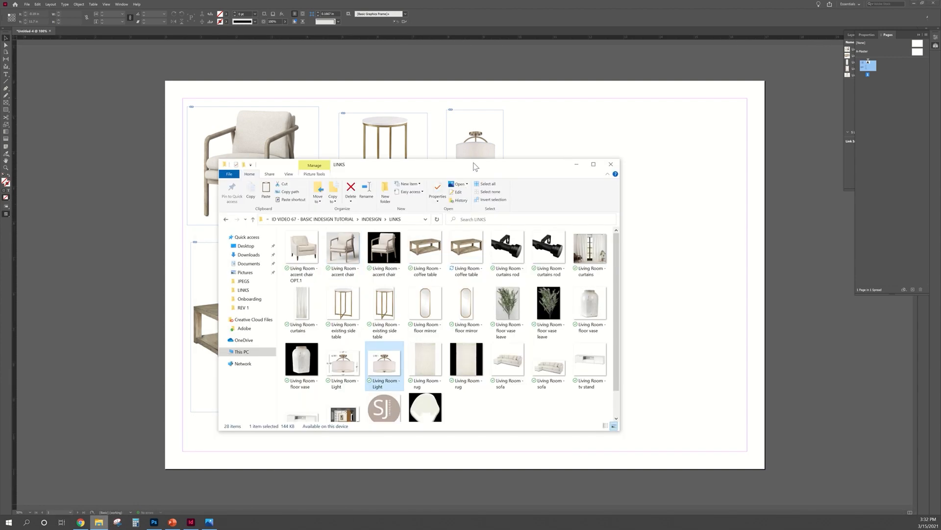
pyautogui.moveTo(476, 160); pyautogui.dragTo(374, 161)
pyautogui.click(423, 251)
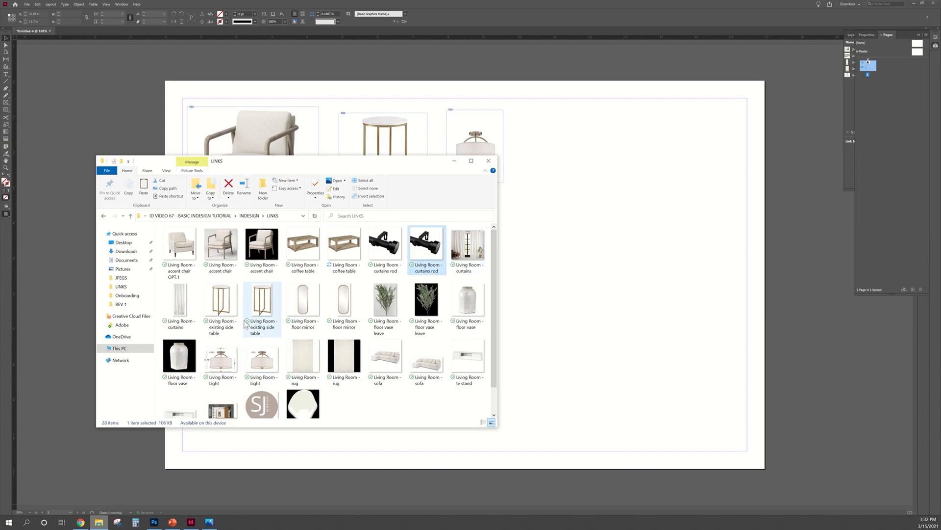
pyautogui.keyDown('ctrl'); pyautogui.click(350, 311); pyautogui.keyUp('ctrl')
pyautogui.keyDown('ctrl'); pyautogui.click(426, 301); pyautogui.keyUp('ctrl')
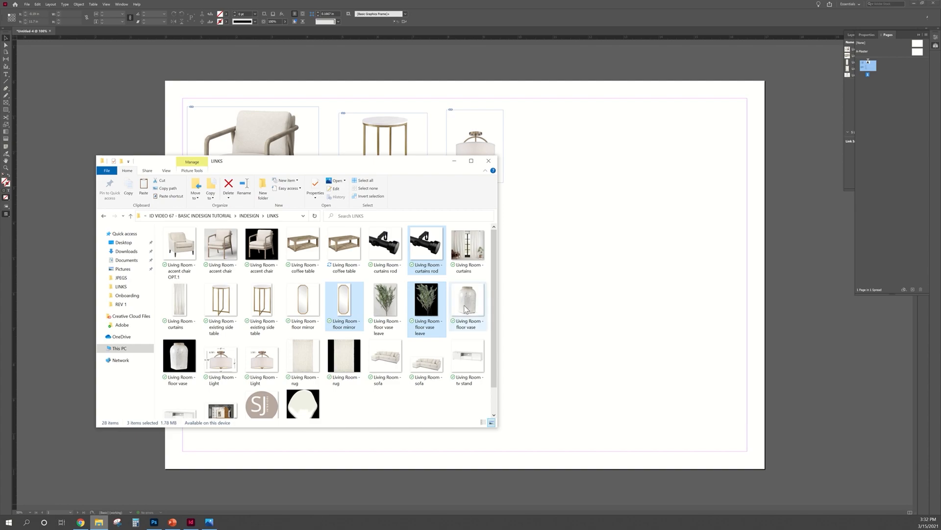
pyautogui.keyDown('ctrl'); pyautogui.click(344, 360); pyautogui.keyUp('ctrl')
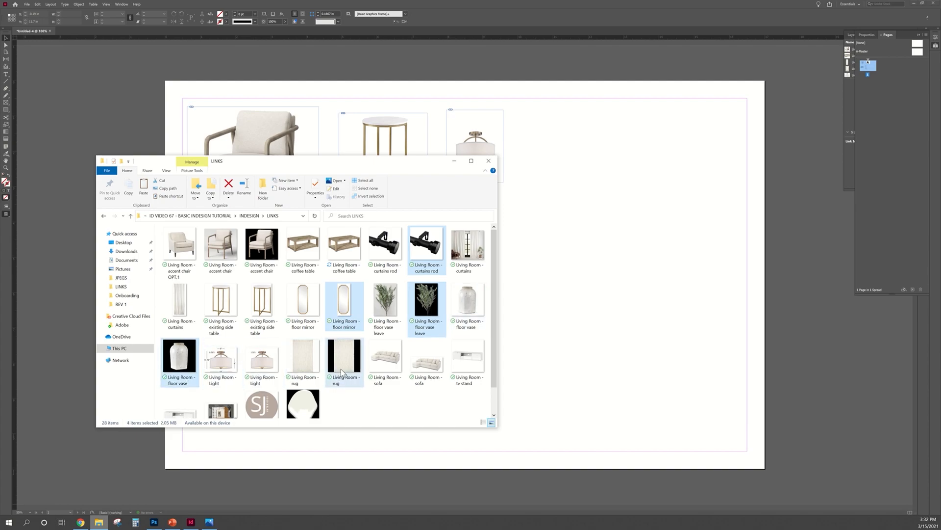
pyautogui.keyDown('ctrl'); pyautogui.click(427, 361); pyautogui.keyUp('ctrl')
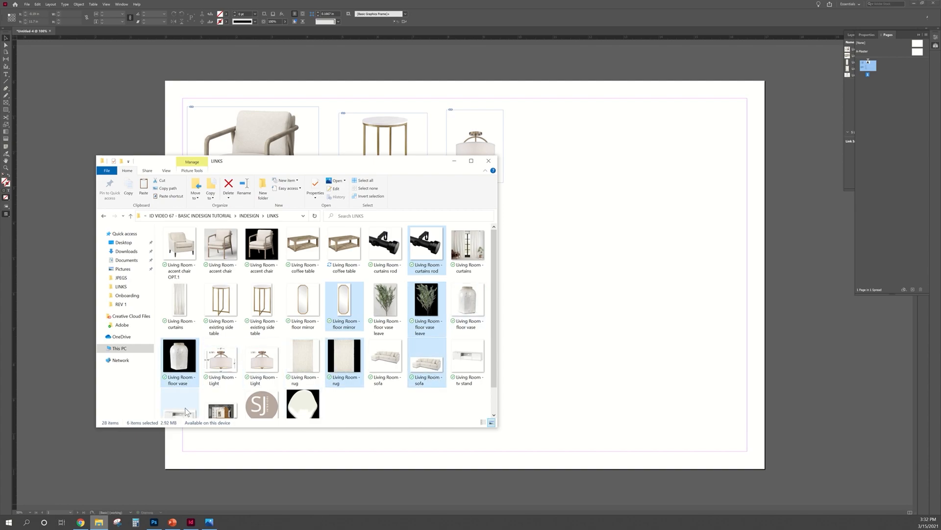
pyautogui.moveTo(183, 408); pyautogui.dragTo(544, 162)
# Step: Place the ceiling light, rug and TV console, then move and scale the large images onto the page
pyautogui.click(531, 152)
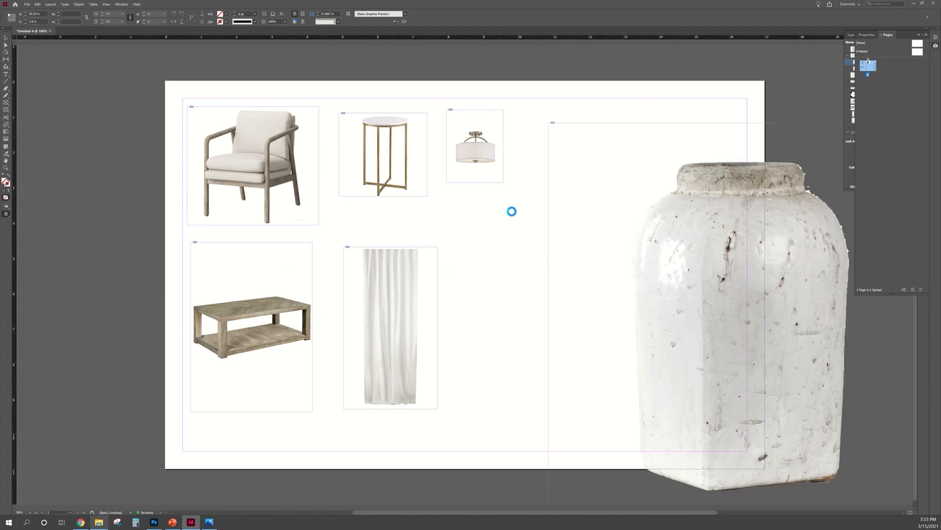
pyautogui.click(511, 259)
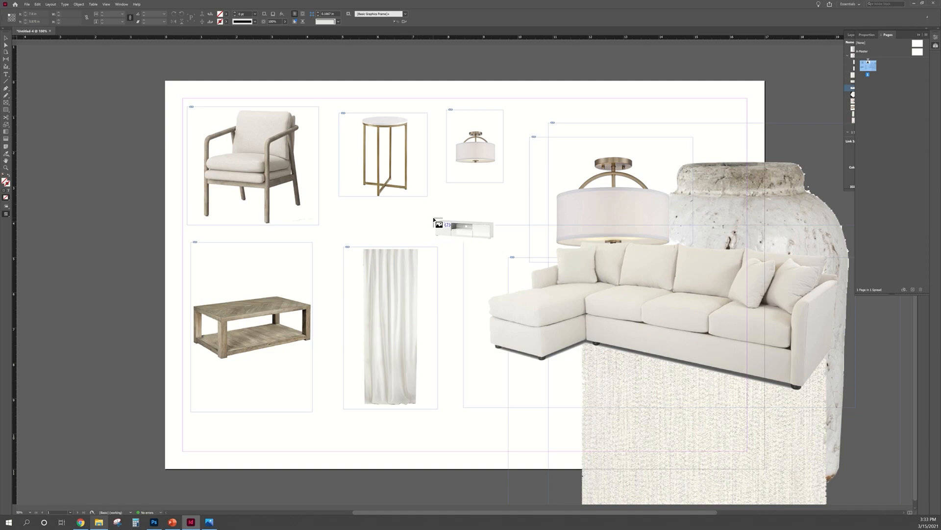
pyautogui.click(436, 219)
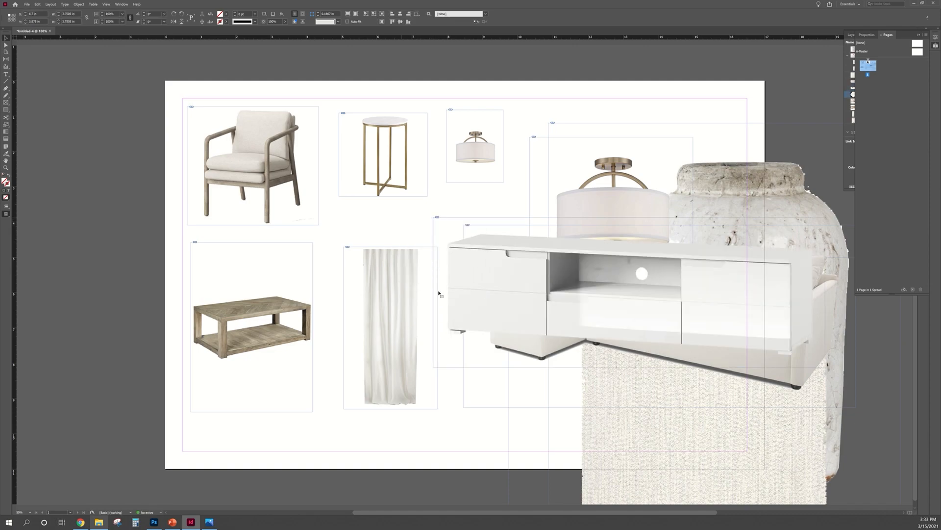
pyautogui.scroll(-2, 424, 274)
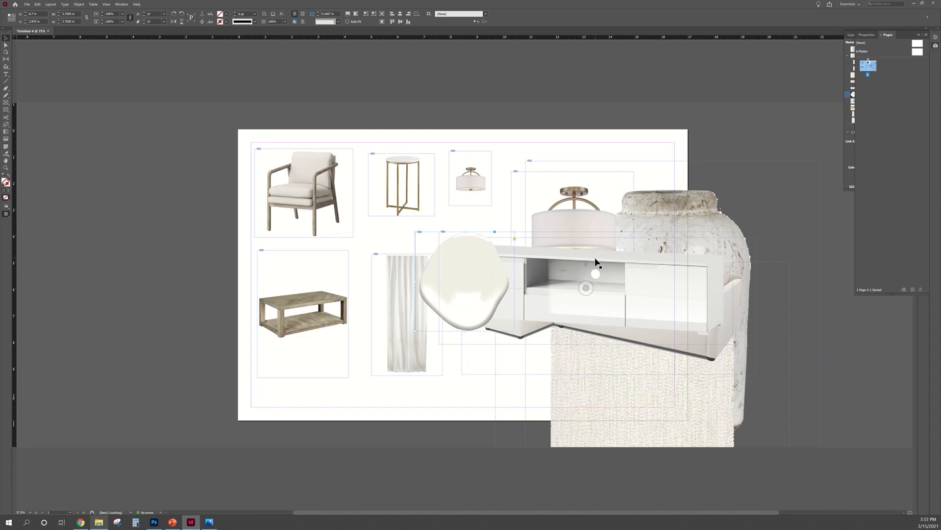
pyautogui.moveTo(596, 262)
pyautogui.mouseDown()
pyautogui.moveTo(554, 245)
pyautogui.moveTo(640, 265)
pyautogui.mouseUp()
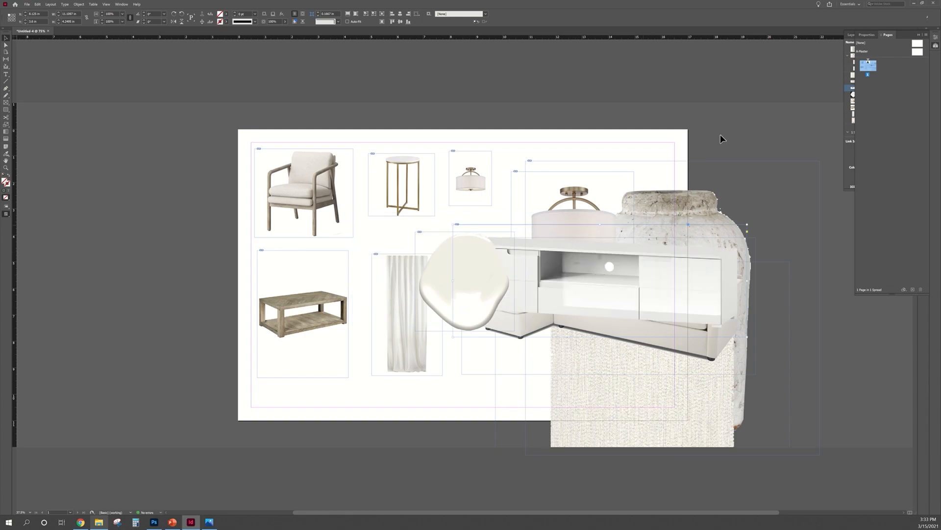
pyautogui.click(650, 236)
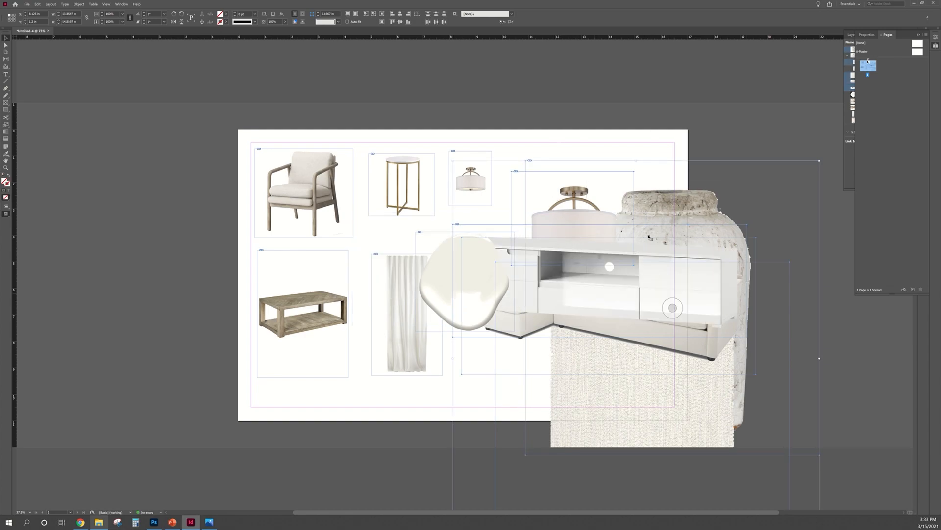
pyautogui.moveTo(650, 236)
pyautogui.mouseDown()
pyautogui.moveTo(609, 234)
pyautogui.moveTo(596, 218)
pyautogui.mouseUp()
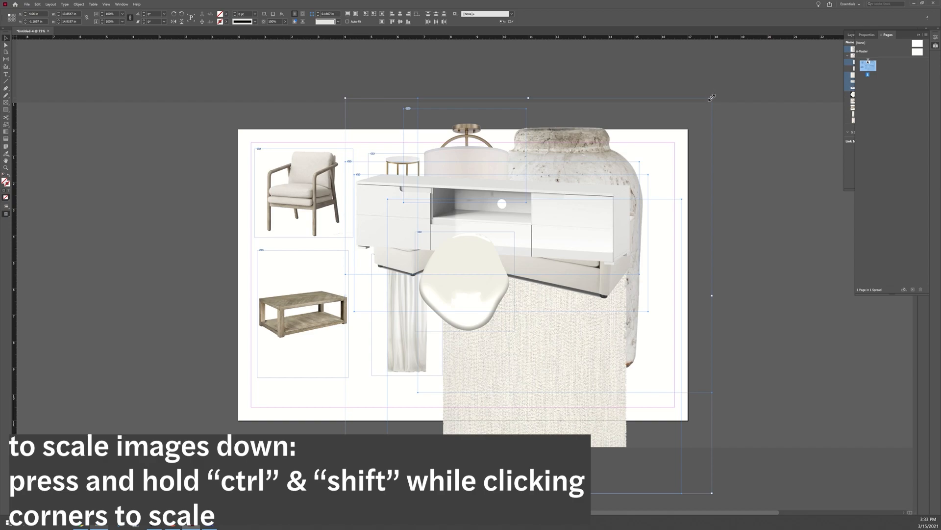
pyautogui.moveTo(711, 97); pyautogui.dragTo(518, 304)
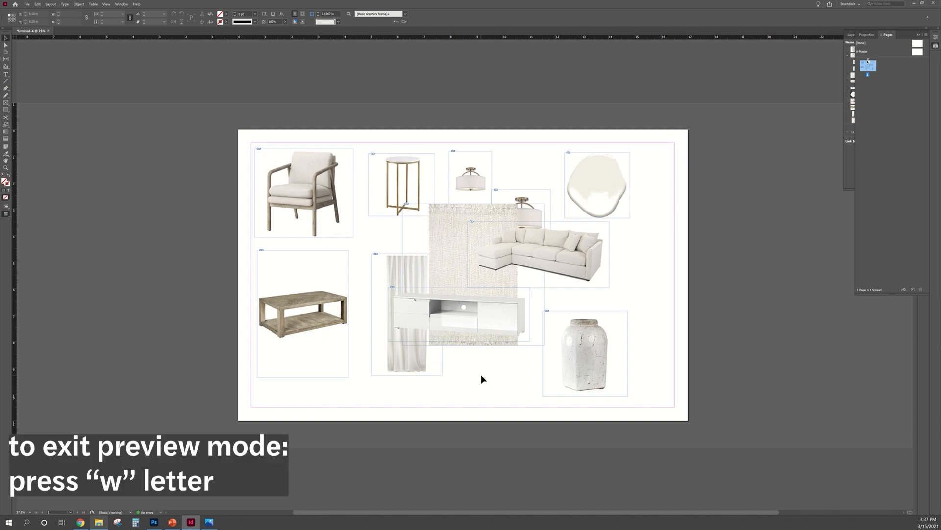
# Step: Preview the board without frame edges and nudge the vase into a new position
pyautogui.press('w')
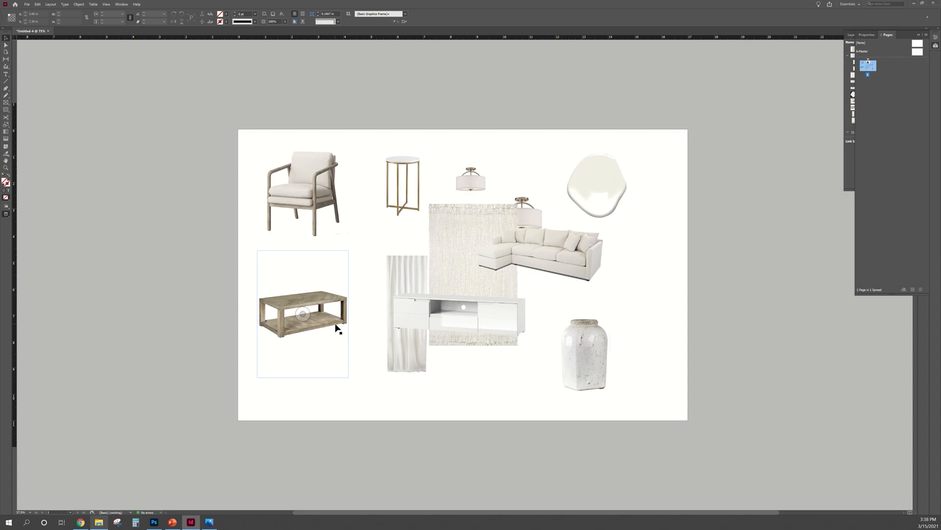
pyautogui.hotkey('ctrl', 'z')
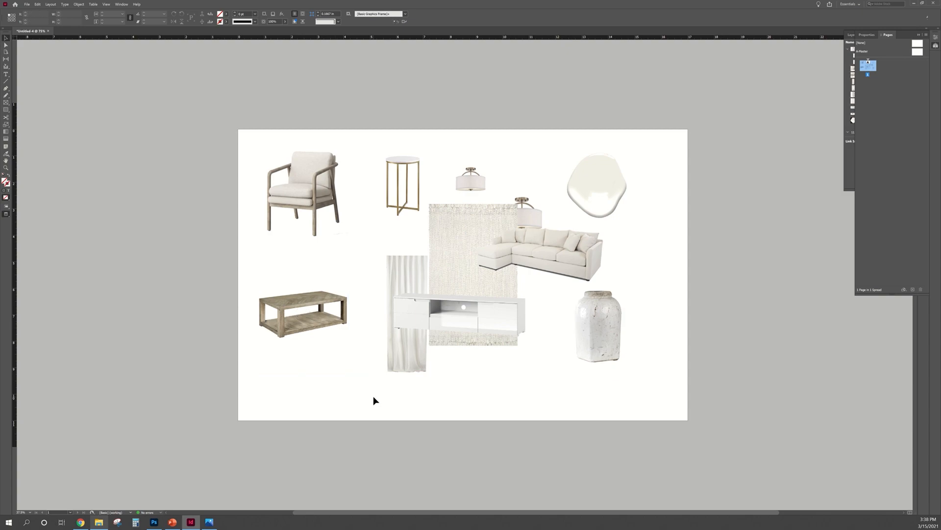
pyautogui.click(334, 341)
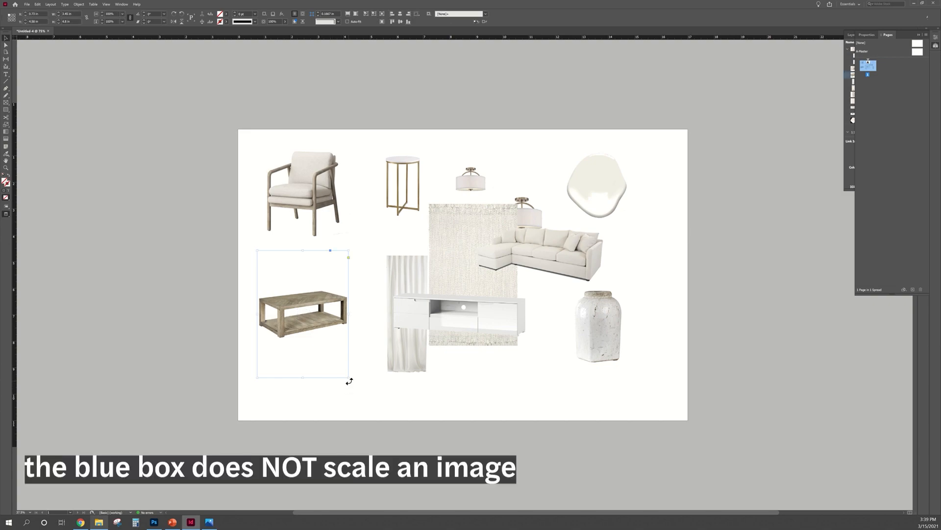
pyautogui.moveTo(349, 378); pyautogui.dragTo(300, 373)
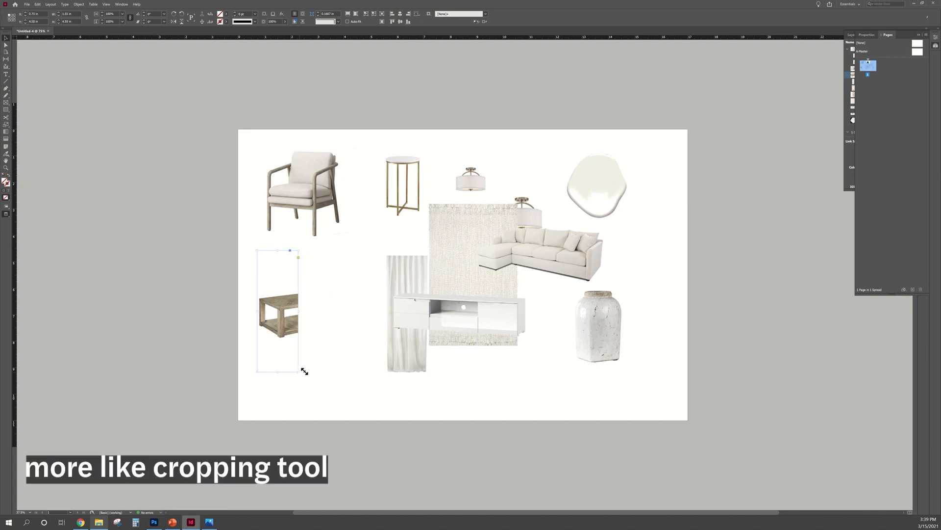
pyautogui.moveTo(300, 373)
pyautogui.mouseDown()
pyautogui.moveTo(373, 381)
pyautogui.moveTo(364, 377)
pyautogui.mouseUp()
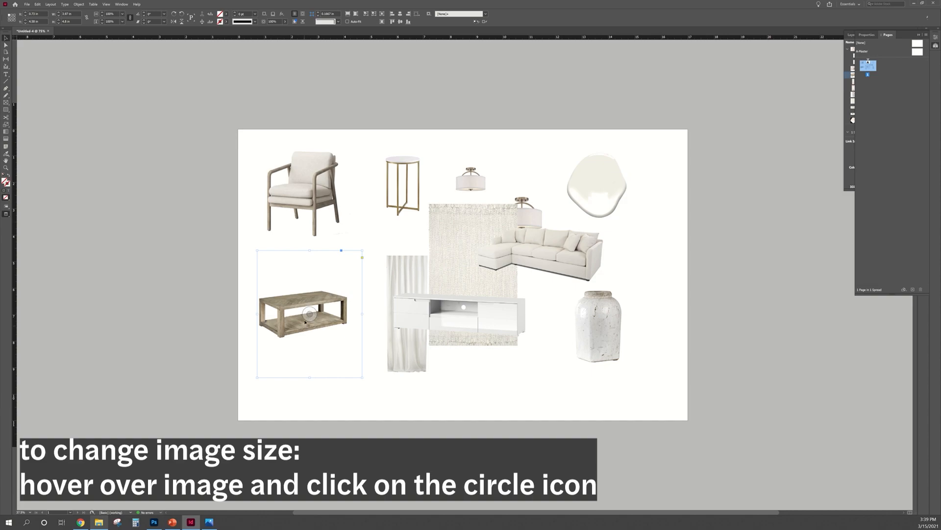
pyautogui.click(310, 312)
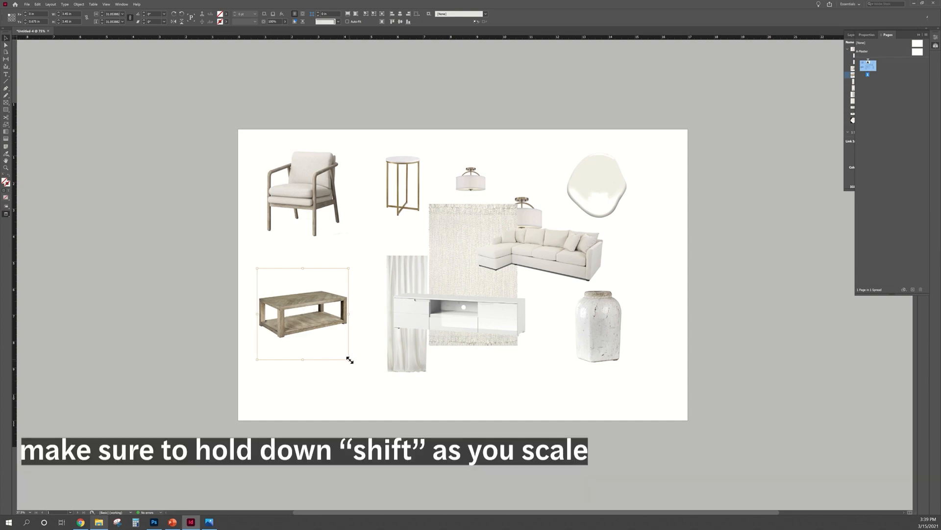
pyautogui.moveTo(351, 360); pyautogui.dragTo(368, 379)
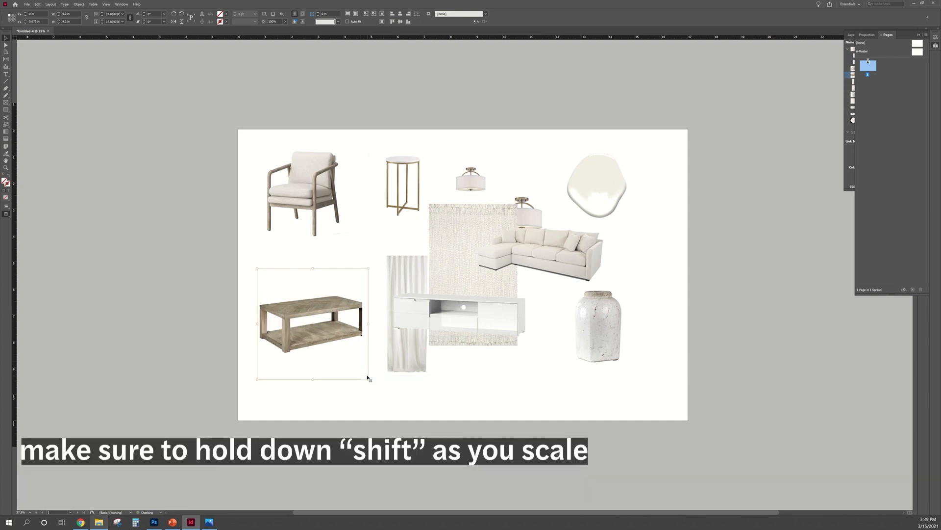
pyautogui.hotkey('ctrl', 'z')
pyautogui.click(355, 283)
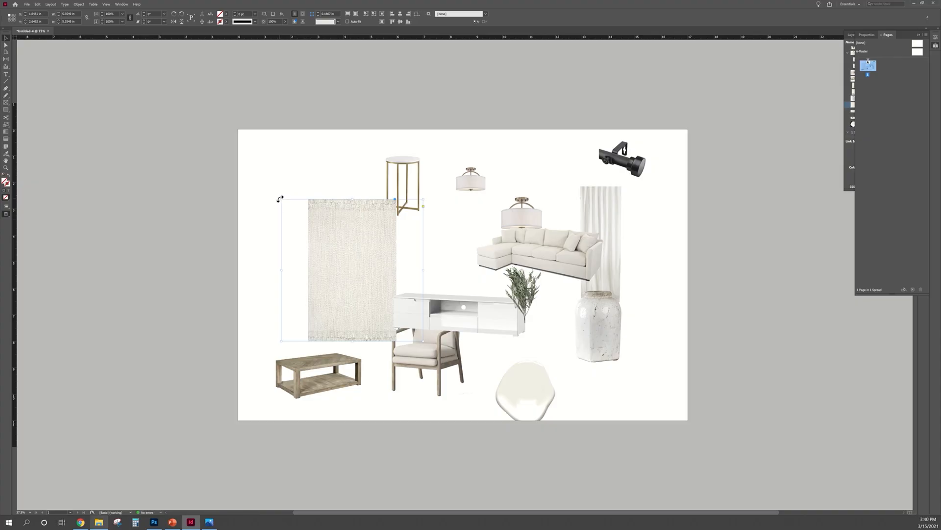
# Step: Rotate the rug until it lies horizontally at a clean angle
pyautogui.moveTo(279, 200)
pyautogui.mouseDown()
pyautogui.moveTo(278, 326)
pyautogui.moveTo(338, 327)
pyautogui.mouseUp()
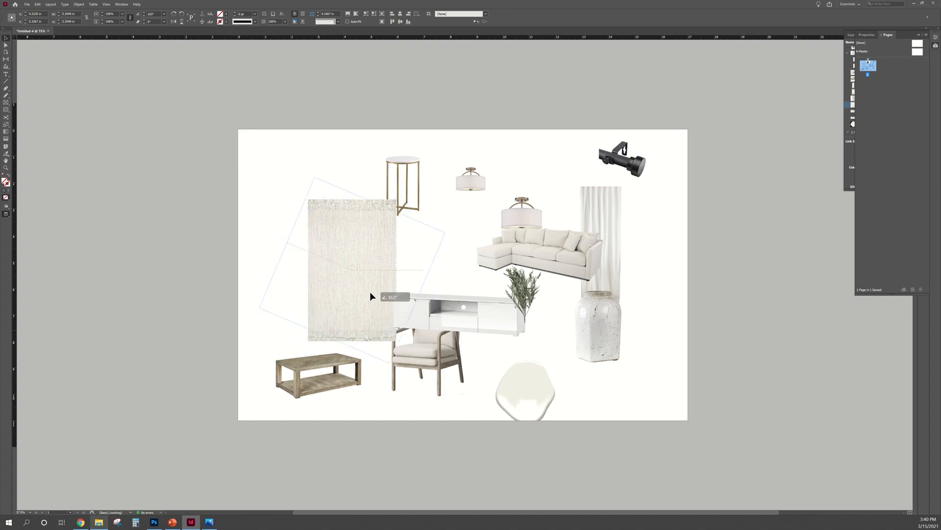
pyautogui.moveTo(337, 327); pyautogui.dragTo(288, 293)
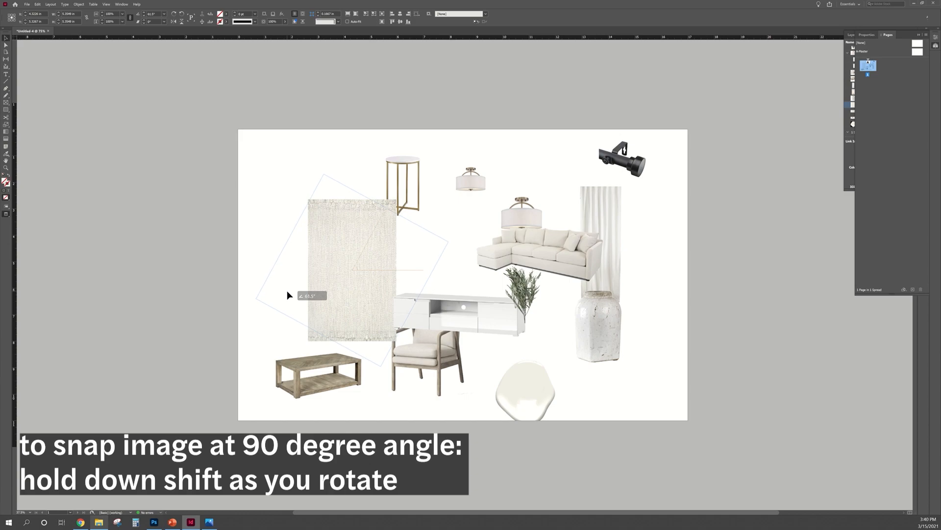
pyautogui.moveTo(288, 295); pyautogui.dragTo(290, 294)
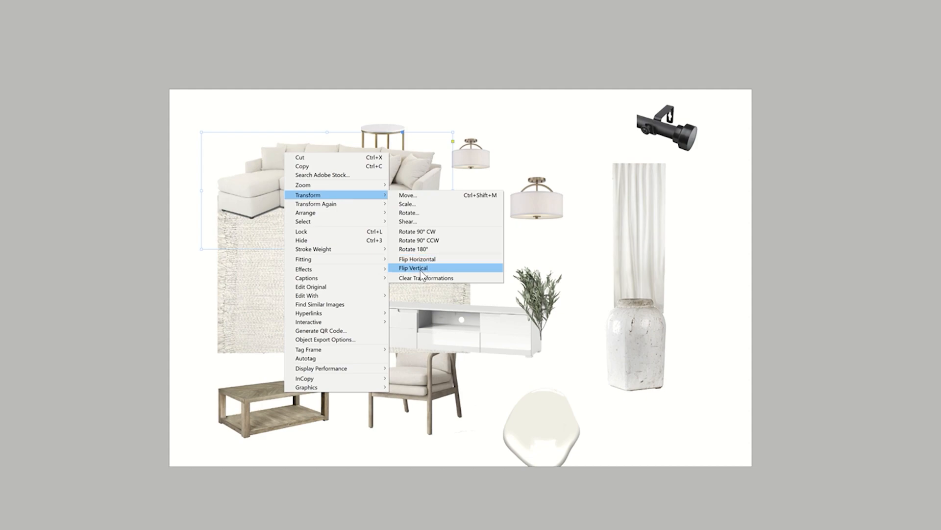
# Step: Flip the sofa horizontally and move it back onto the page above the rug
pyautogui.click(421, 270)
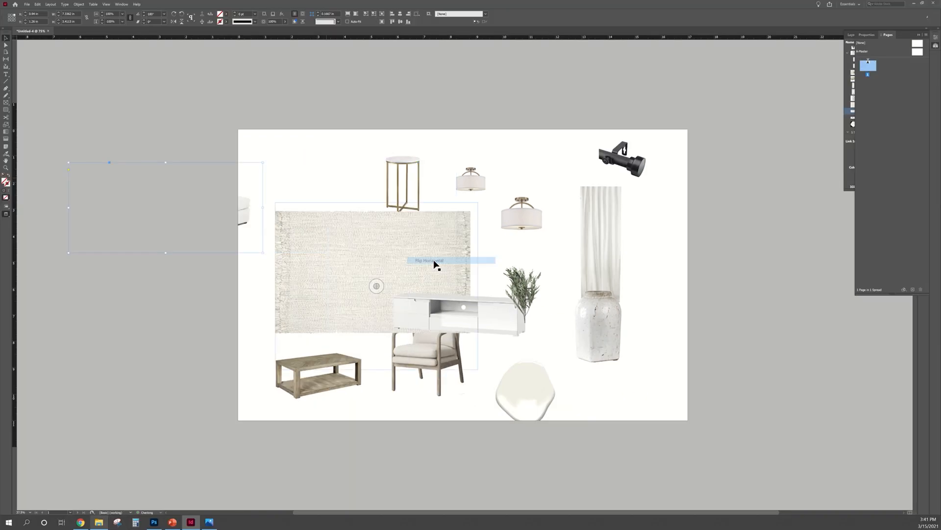
pyautogui.moveTo(257, 194); pyautogui.dragTo(460, 192)
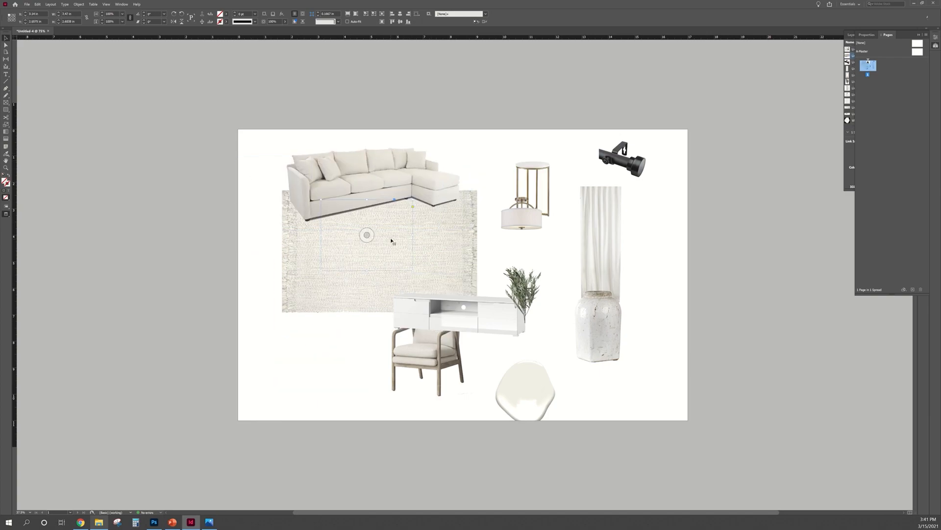
# Step: Nudge the coffee table onto the rug and bring it to the front via Arrange
pyautogui.click(392, 240)
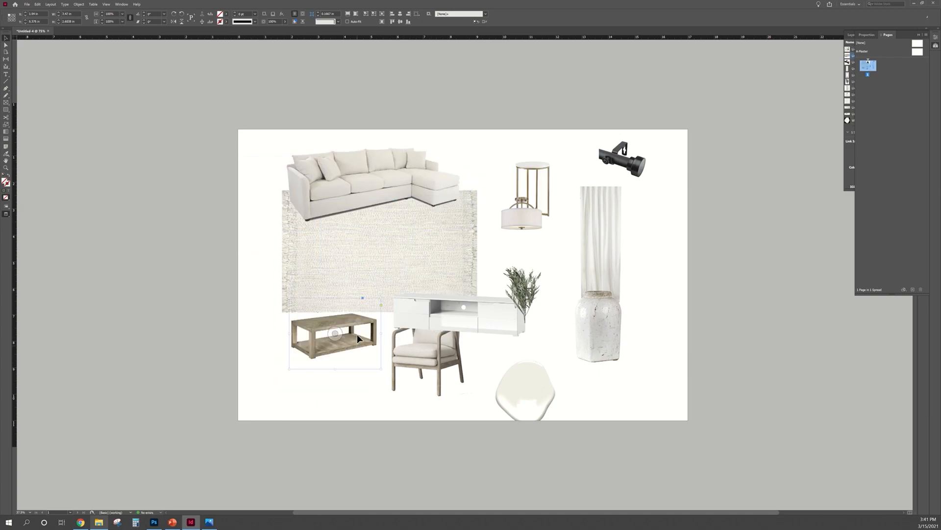
pyautogui.hotkey('ctrl', 'z')
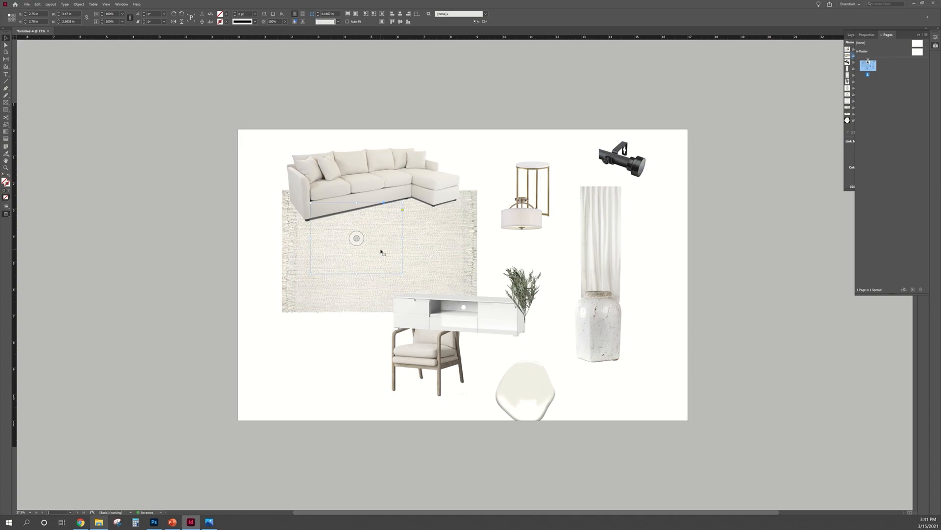
pyautogui.moveTo(381, 252); pyautogui.dragTo(381, 245)
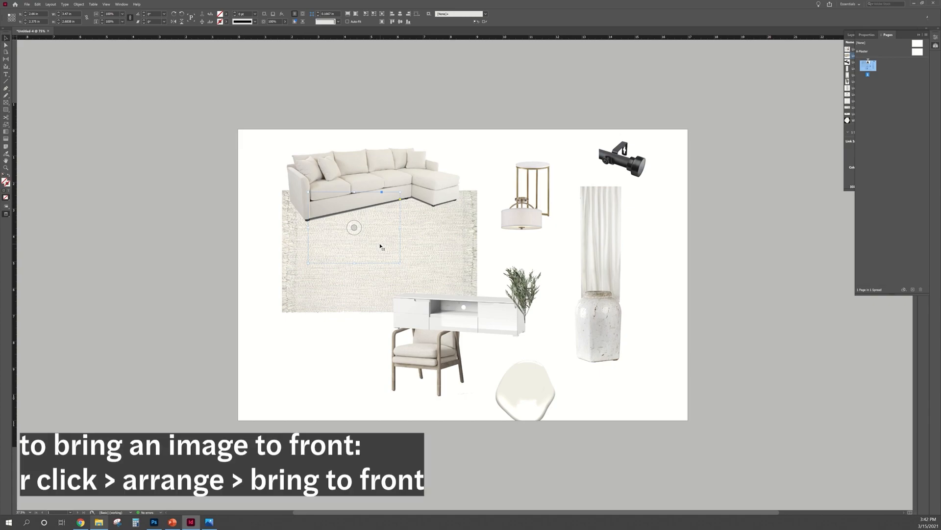
pyautogui.rightClick(381, 246)
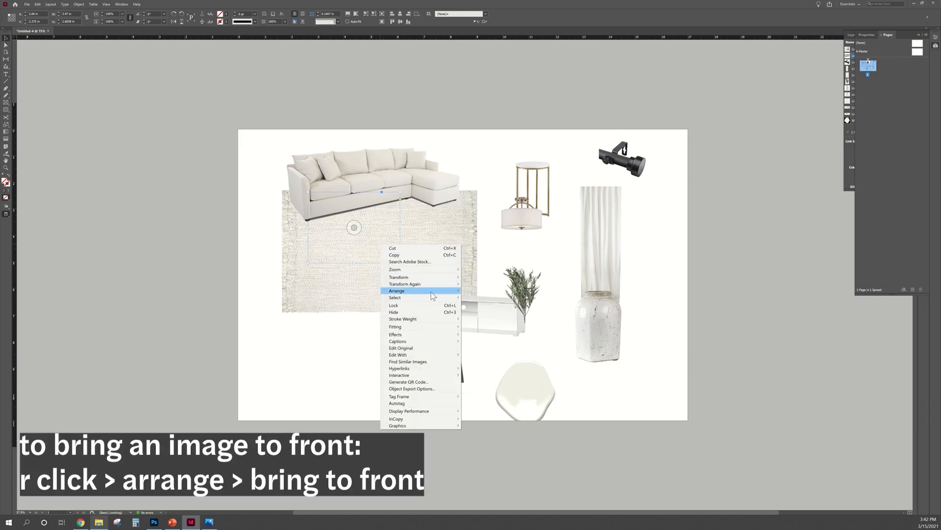
pyautogui.click(475, 294)
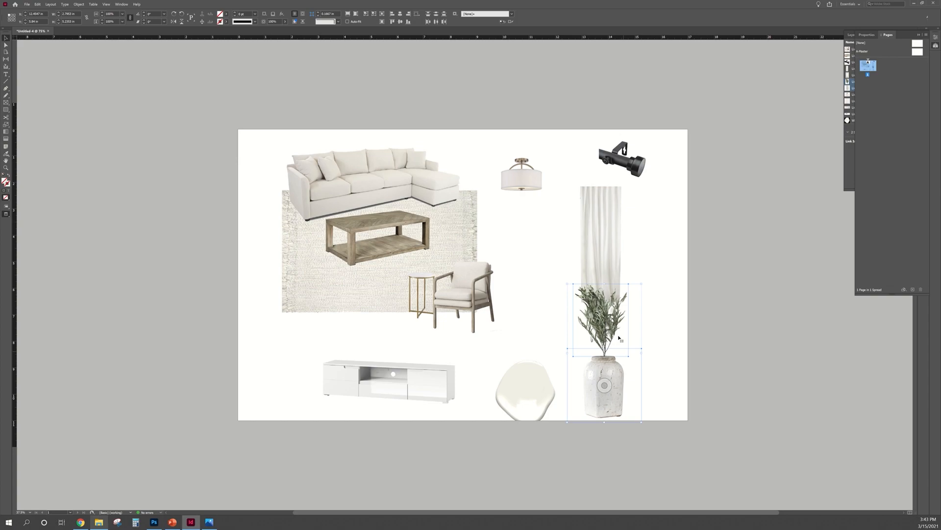
# Step: Group the plant with the vase, reposition an image, and Alt-duplicate the curtain panel to its right
pyautogui.rightClick(591, 362)
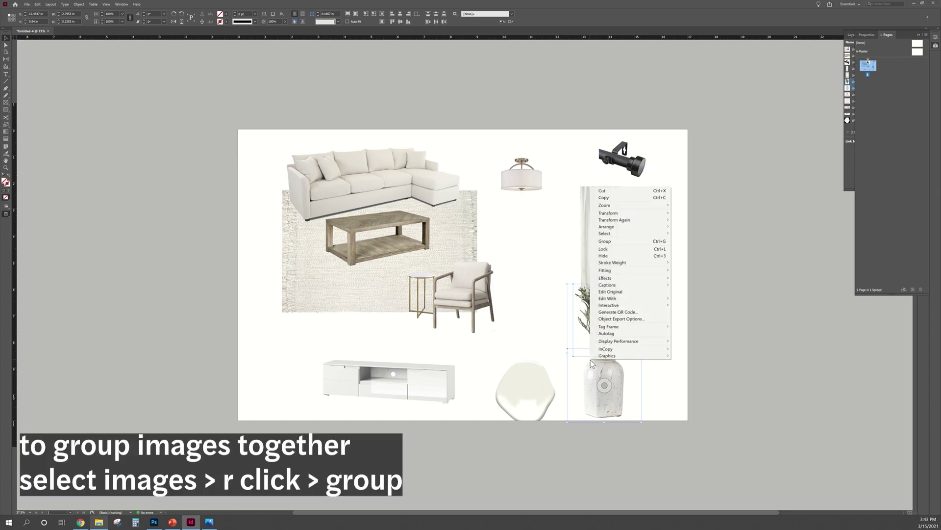
pyautogui.click(611, 242)
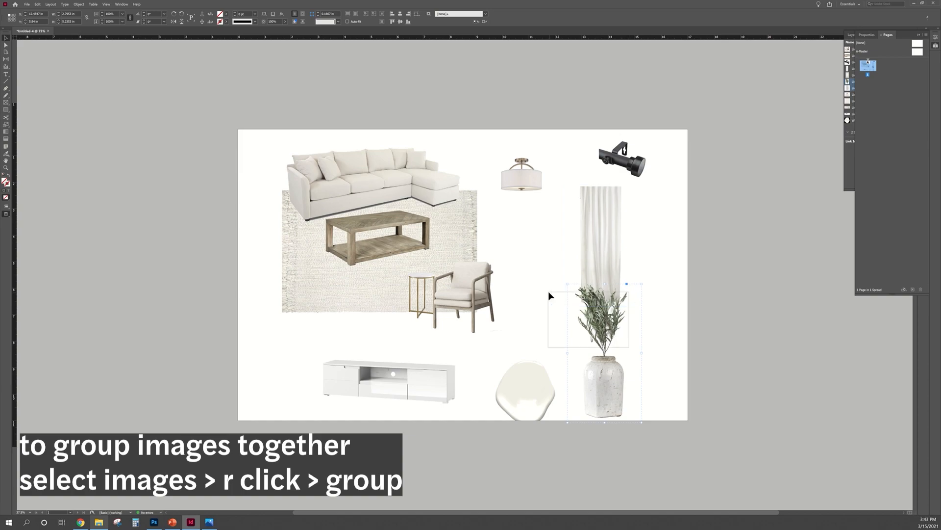
pyautogui.moveTo(589, 324); pyautogui.dragTo(556, 310)
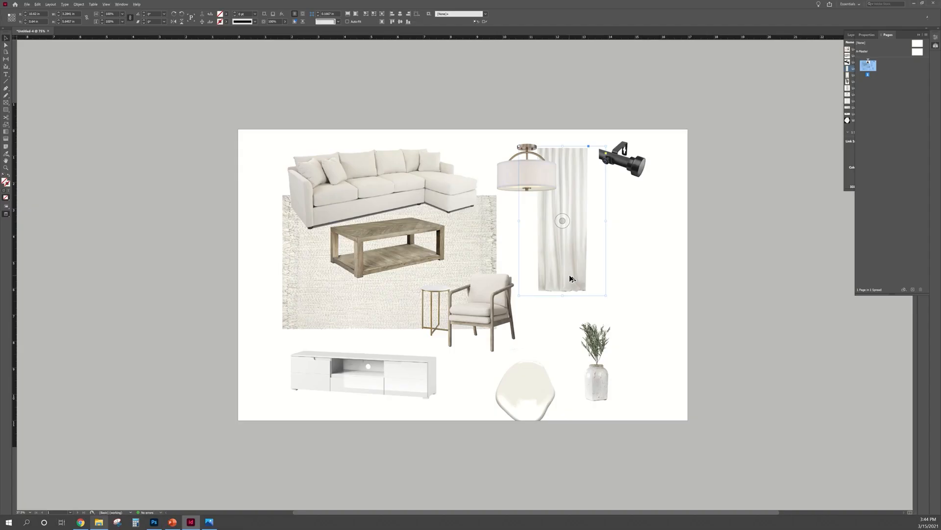
pyautogui.keyDown('alt'); pyautogui.moveTo(571, 278); pyautogui.dragTo(637, 276); pyautogui.keyUp('alt')
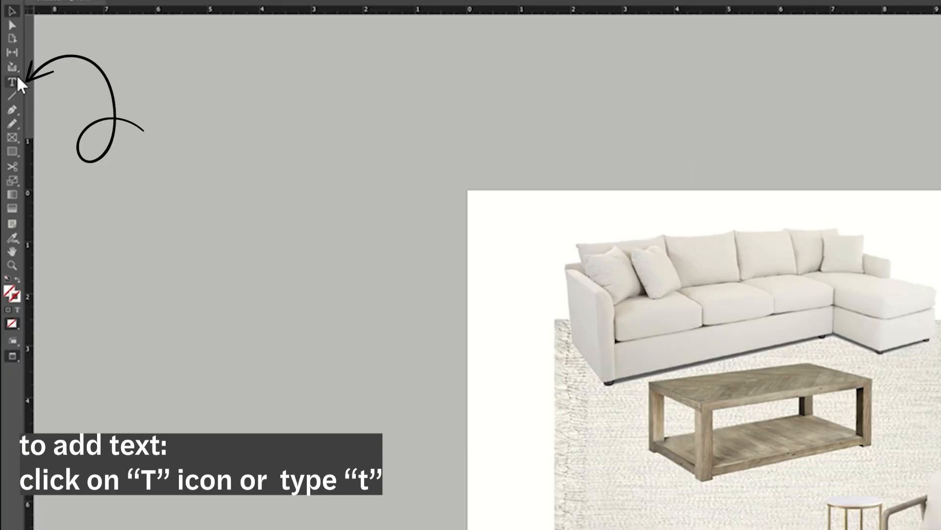
# Step: Draw a text frame below the mirror for the caption and set its size to 18 pt
pyautogui.click(6, 74)
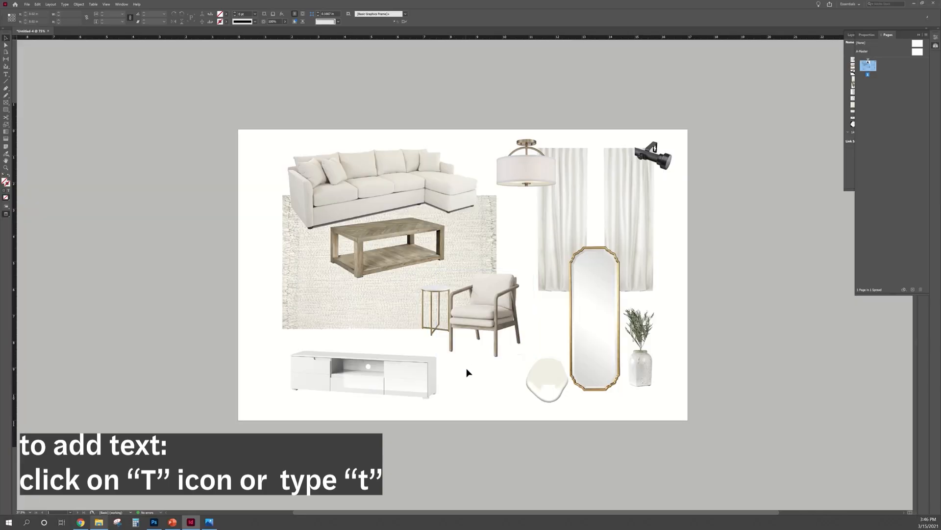
pyautogui.moveTo(571, 401); pyautogui.dragTo(667, 418)
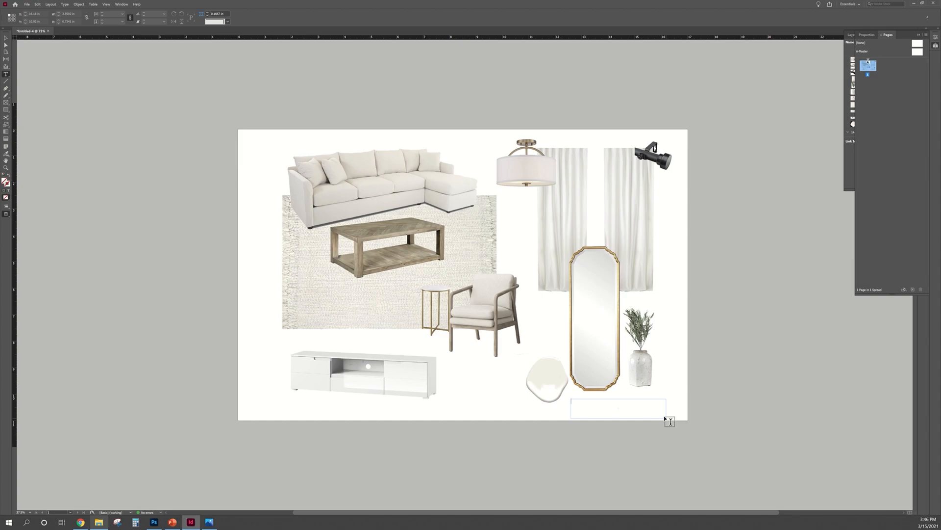
pyautogui.write('MIRR')
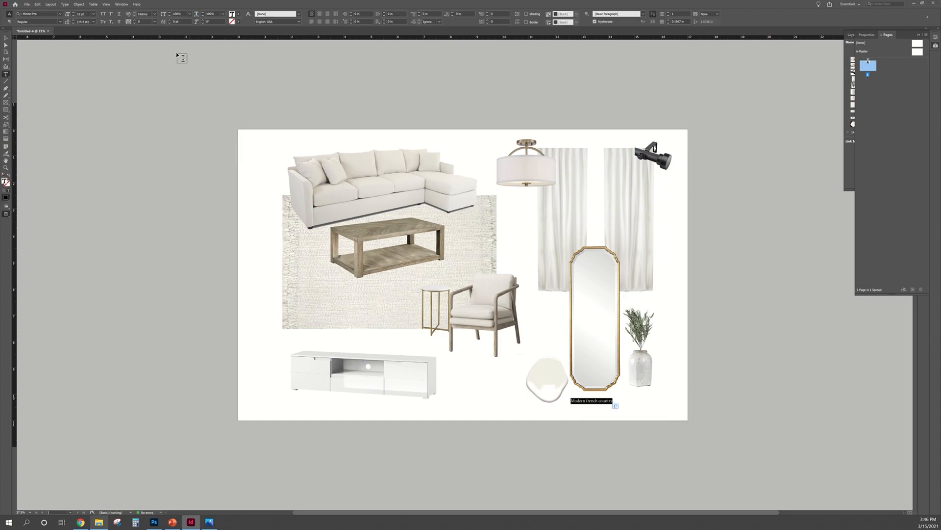
pyautogui.click(94, 14)
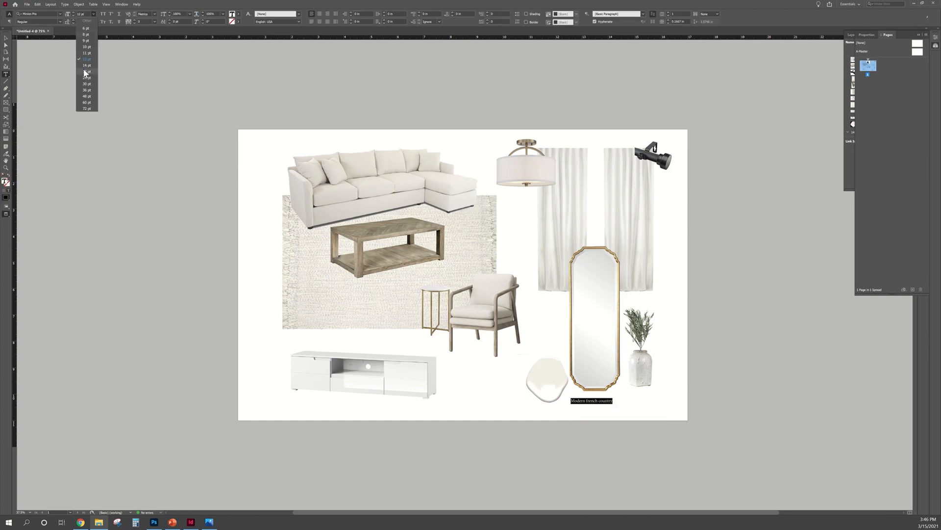
pyautogui.click(84, 73)
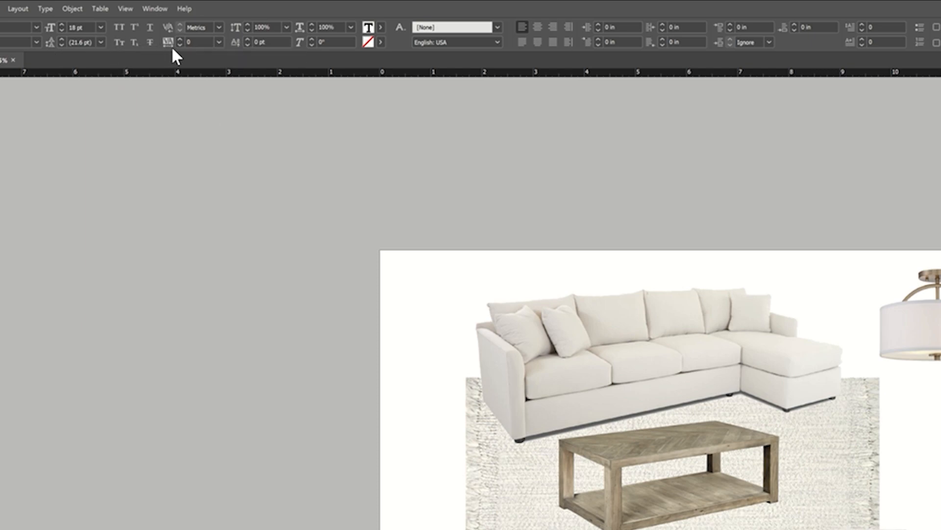
pyautogui.scroll(4, 179, 36)
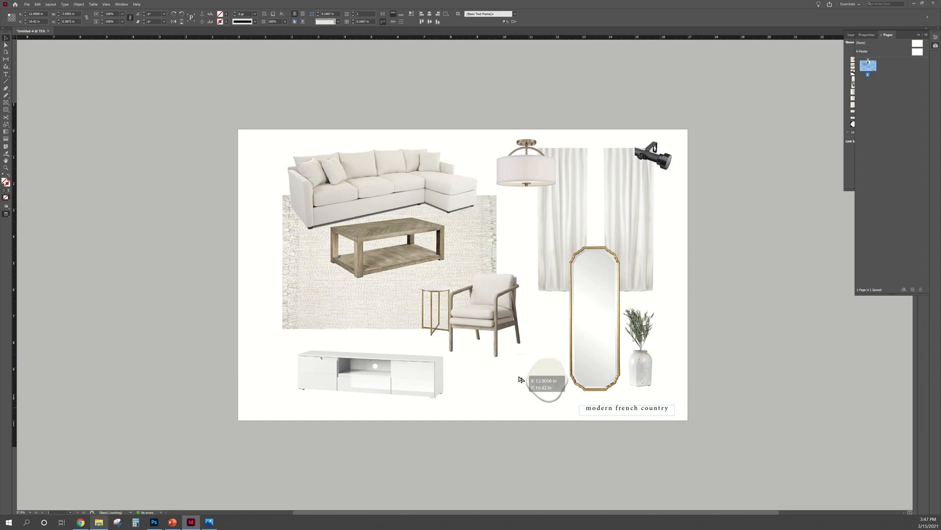
# Step: Start a new frame on the left and paste the caption text into it for the title
pyautogui.click(302, 344)
pyautogui.hotkey('ctrl', 'v')
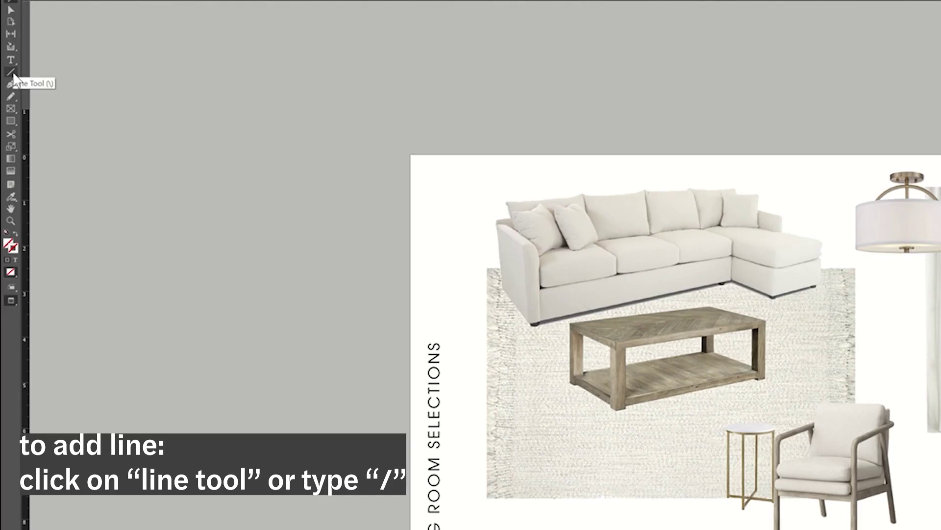
# Step: Draw a vertical line above the title near the page's top-left with the Line tool
pyautogui.click(14, 74)
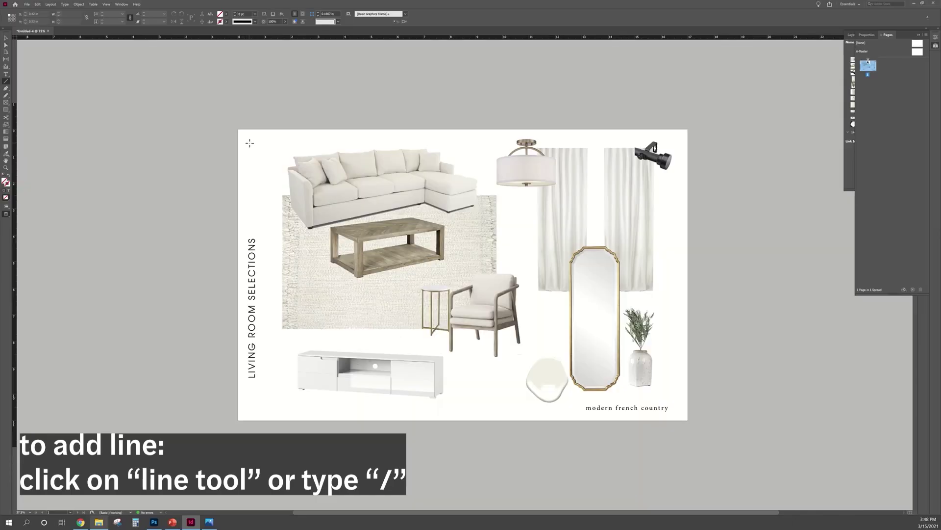
pyautogui.moveTo(251, 144)
pyautogui.mouseDown()
pyautogui.moveTo(258, 209)
pyautogui.moveTo(270, 224)
pyautogui.mouseUp()
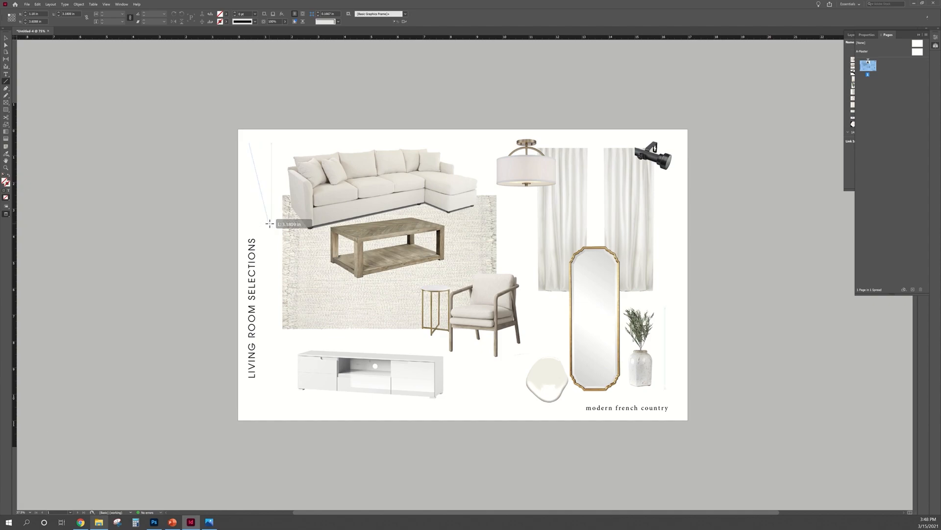
pyautogui.moveTo(271, 224); pyautogui.dragTo(264, 226)
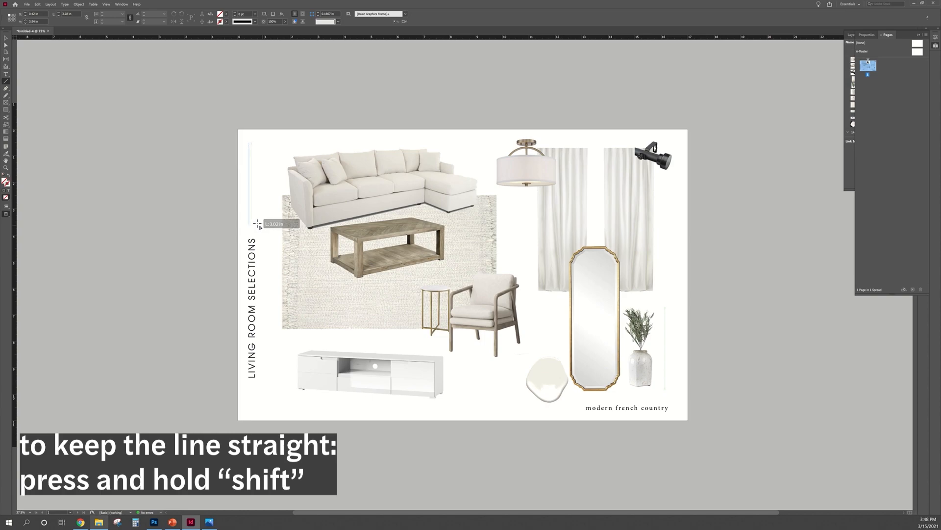
pyautogui.moveTo(263, 225); pyautogui.dragTo(250, 231)
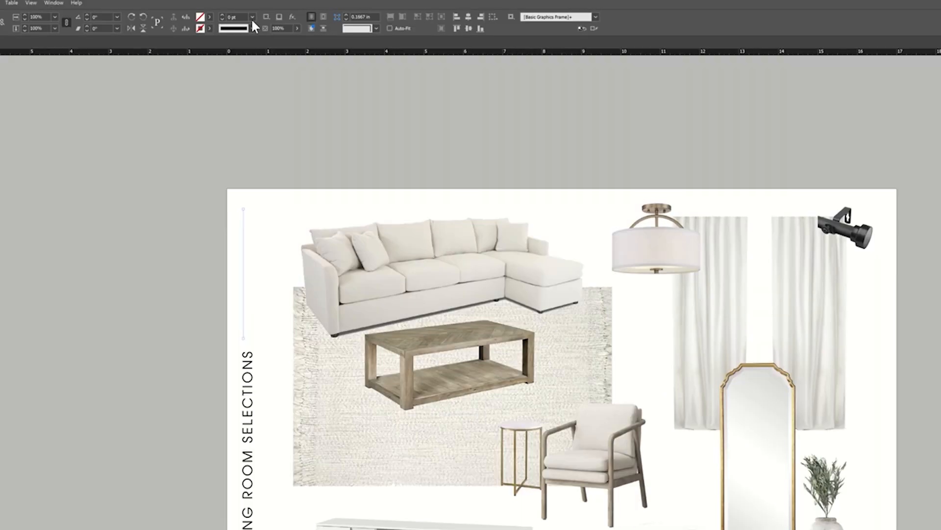
# Step: Try 1 pt and 7 pt stroke weights, then settle the line at 2 pt
pyautogui.click(252, 17)
pyautogui.click(240, 64)
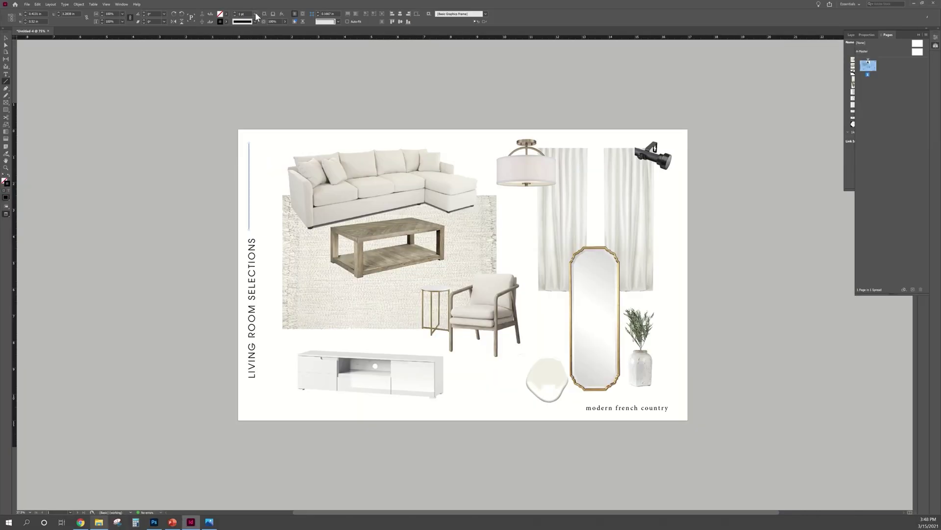
pyautogui.click(255, 14)
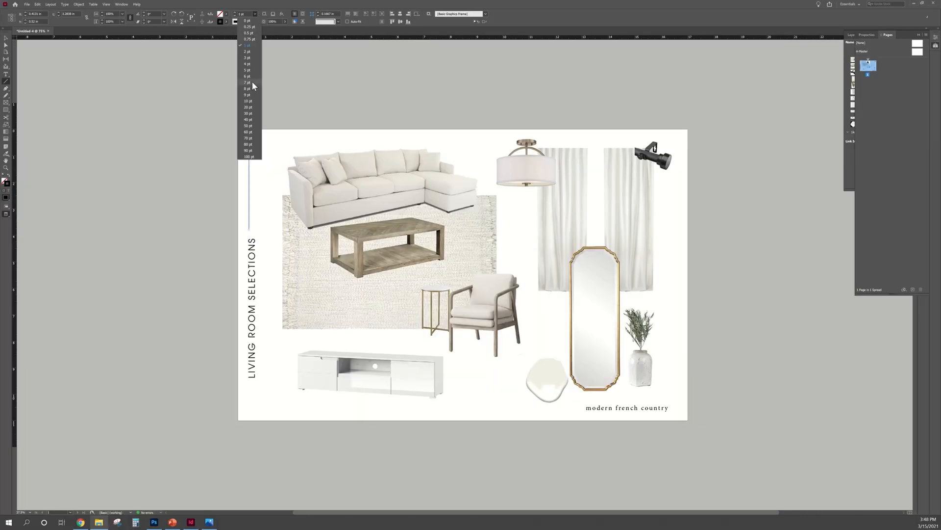
pyautogui.click(252, 80)
pyautogui.click(254, 13)
pyautogui.click(251, 49)
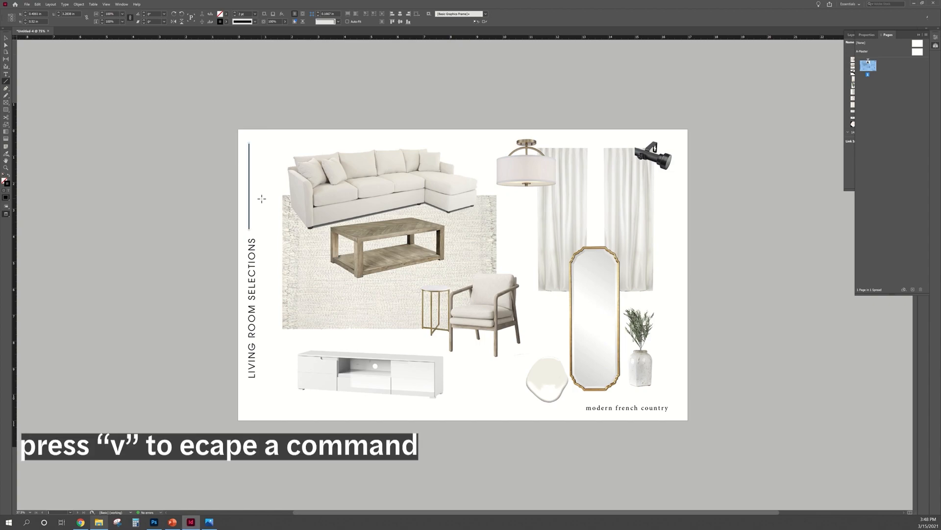
# Step: Select the line and drag its top endpoint up to the page edge
pyautogui.press('v')
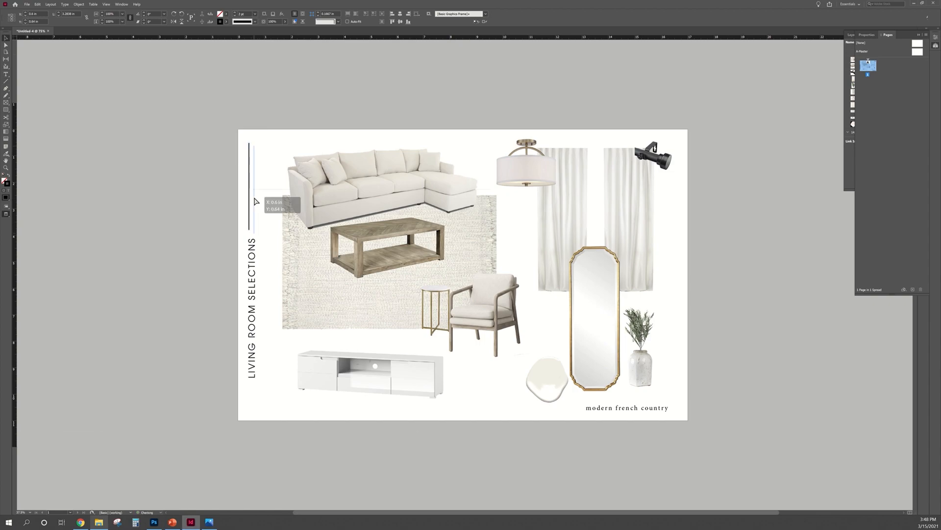
pyautogui.click(250, 154)
pyautogui.moveTo(251, 147); pyautogui.dragTo(248, 129)
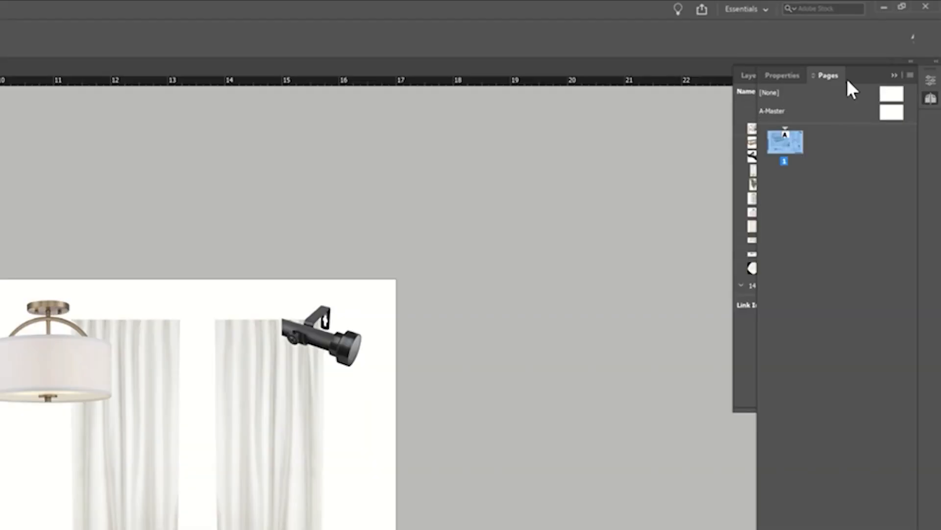
# Step: Enter A-Master and drag the SJ Interiors logo file from File Explorer onto the page
pyautogui.doubleClick(891, 111)
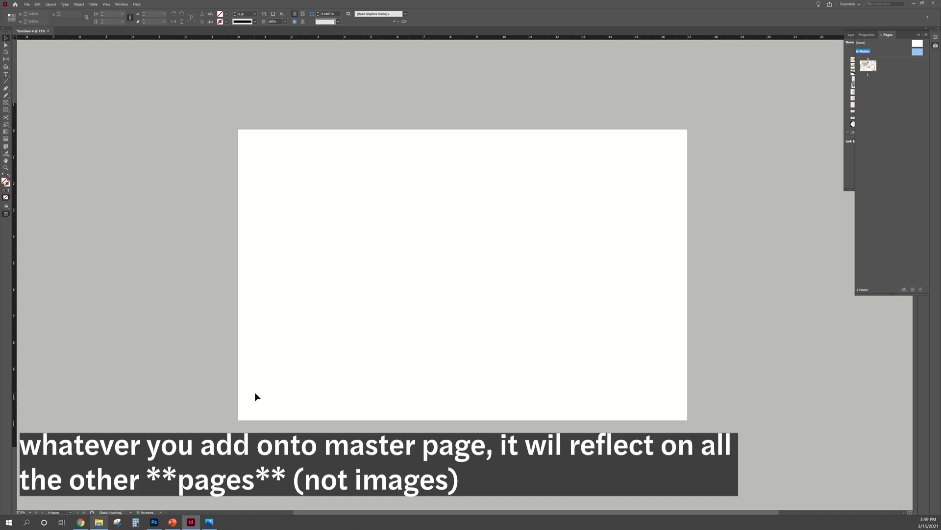
pyautogui.click(99, 522)
pyautogui.scroll(-3, 132, 331)
pyautogui.moveTo(33, 394); pyautogui.dragTo(370, 347)
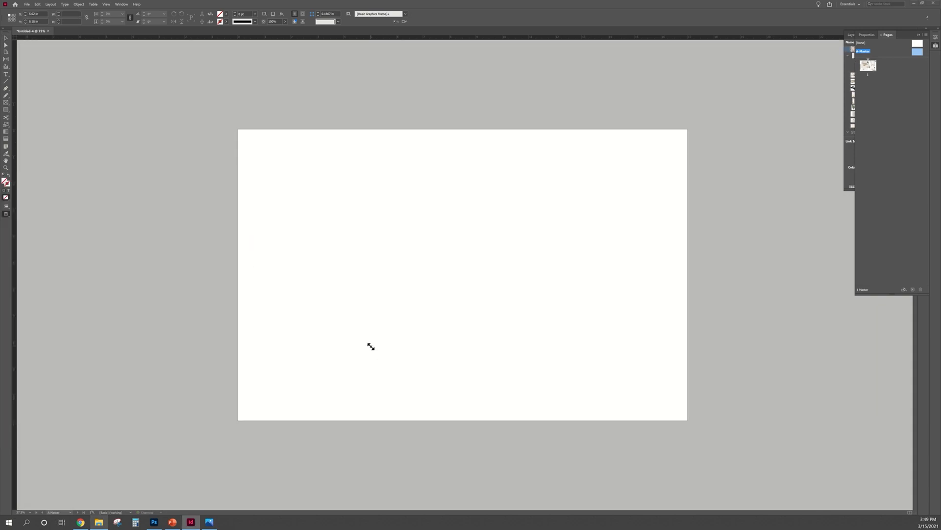
pyautogui.click(371, 346)
# Step: Scale the logo down and seat it in the master page's bottom-left corner
pyautogui.moveTo(427, 398); pyautogui.dragTo(401, 331)
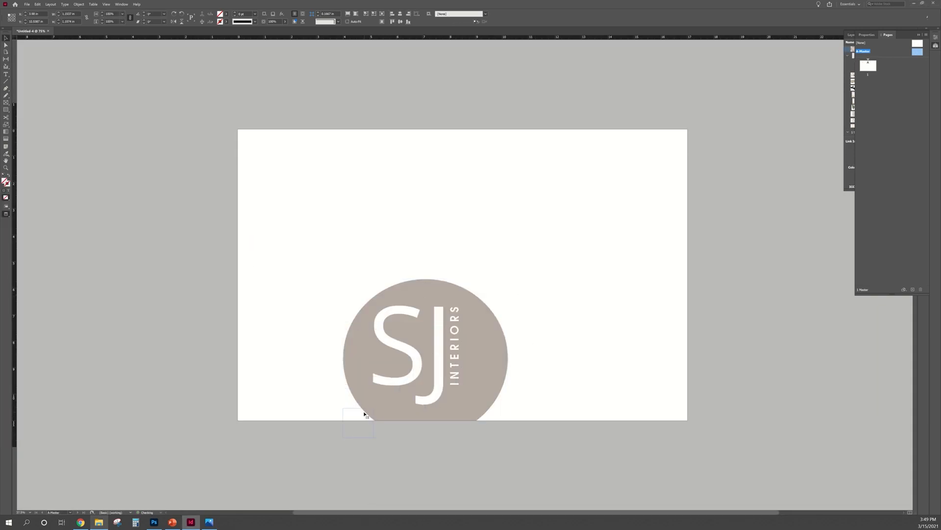
pyautogui.moveTo(365, 415)
pyautogui.mouseDown()
pyautogui.moveTo(265, 390)
pyautogui.moveTo(254, 401)
pyautogui.mouseUp()
pyautogui.click(181, 376)
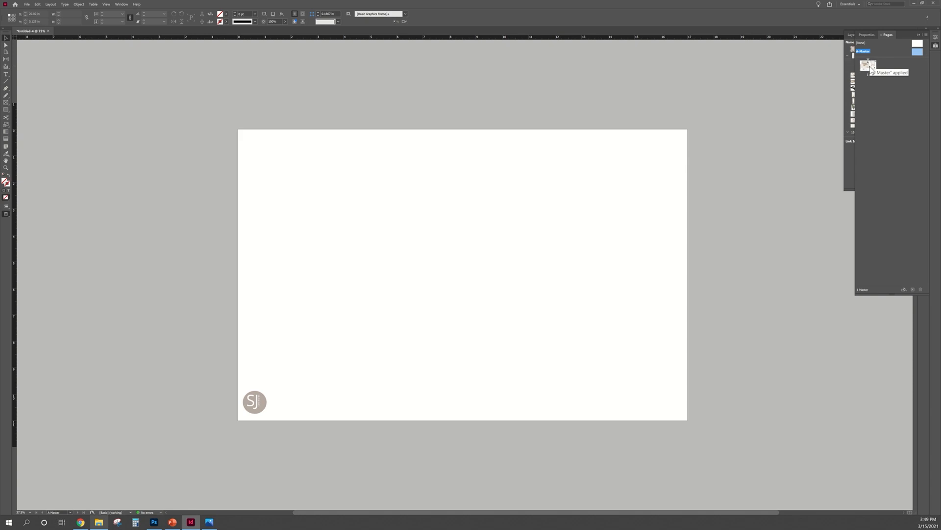
# Step: Return to page 1 and insert one new page after it via Insert Pages
pyautogui.doubleClick(869, 65)
pyautogui.rightClick(875, 68)
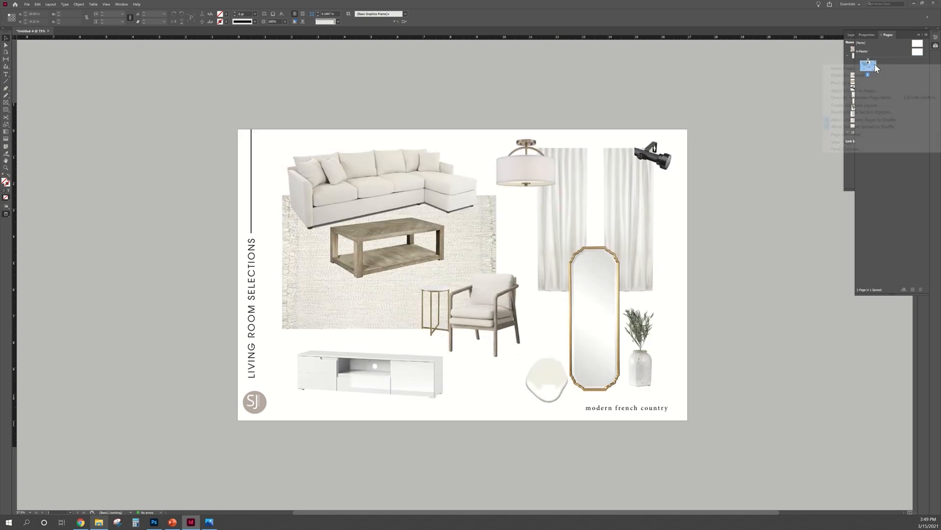
pyautogui.click(861, 69)
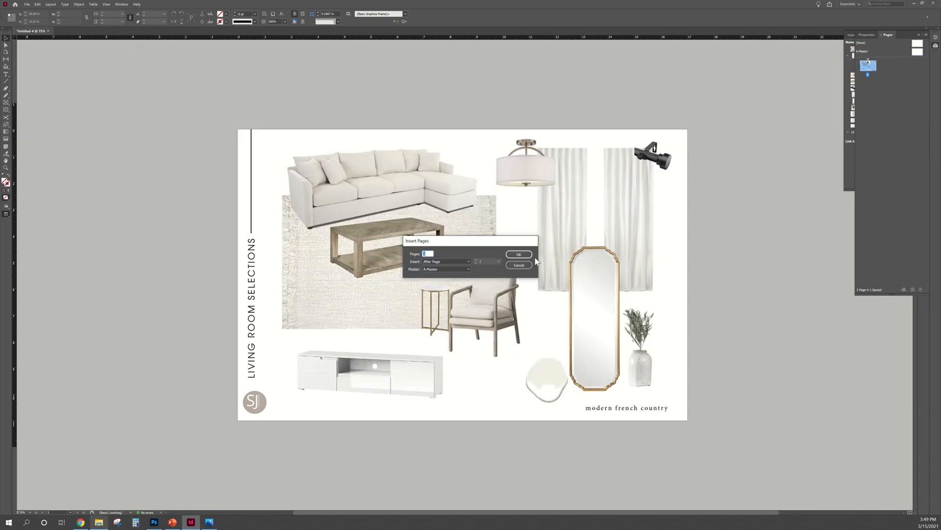
pyautogui.click(519, 254)
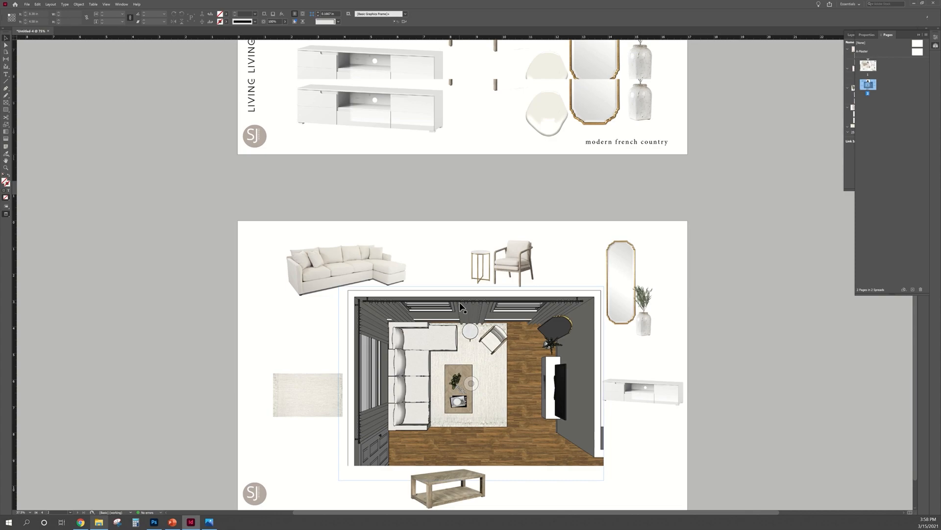
pyautogui.scroll(3, 367, 222)
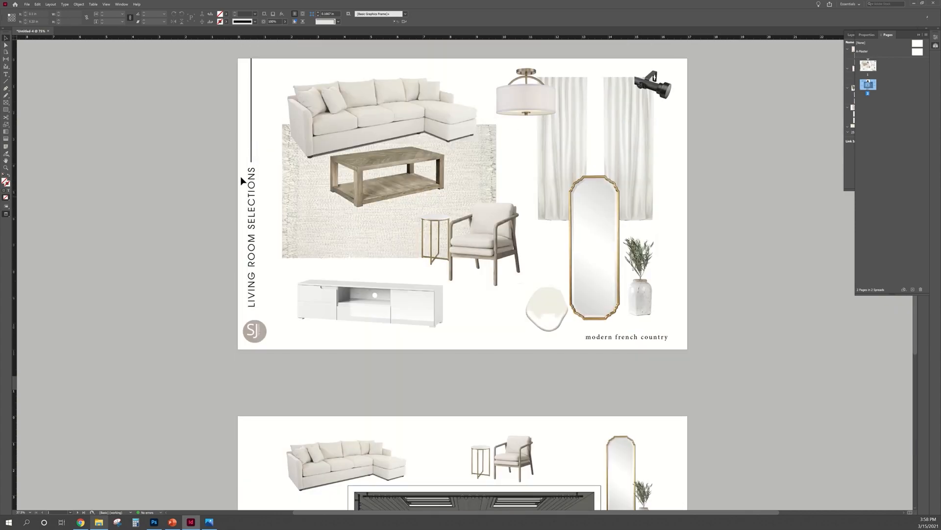
pyautogui.scroll(-5, 245, 347)
pyautogui.scroll(-2, 260, 357)
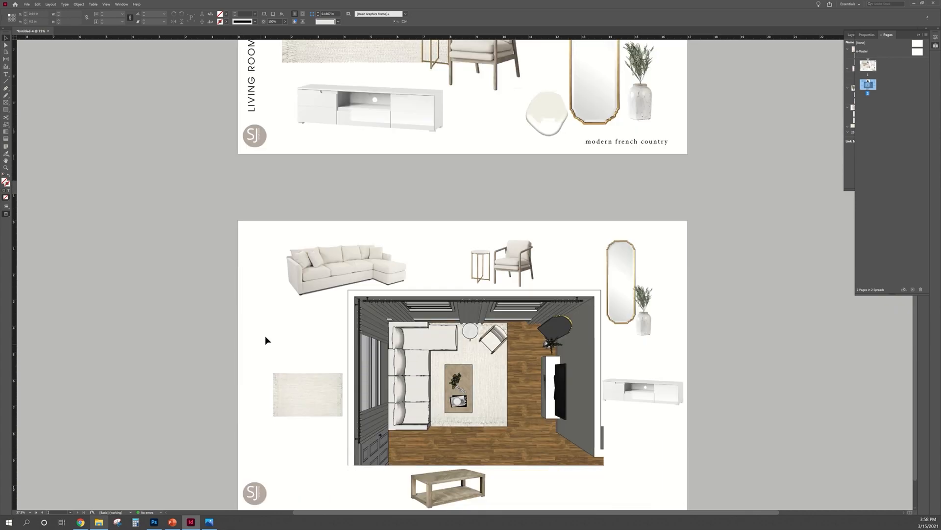
pyautogui.scroll(2, 249, 283)
pyautogui.scroll(-2, 249, 282)
pyautogui.scroll(-2, 250, 249)
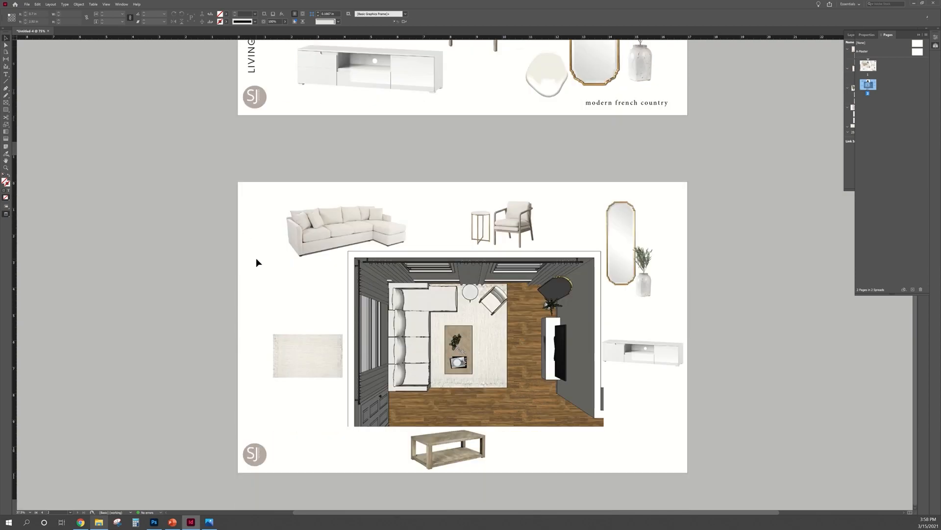
pyautogui.scroll(5, 256, 258)
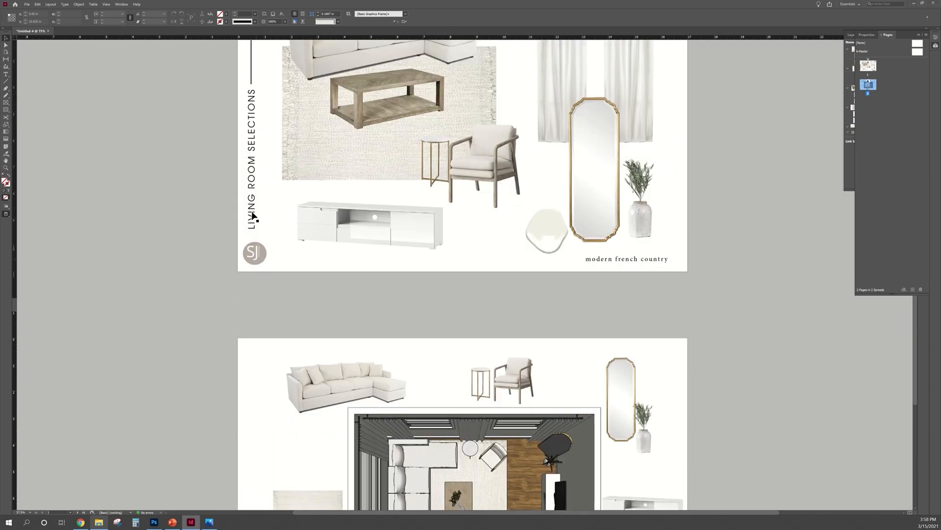
pyautogui.scroll(2, 258, 234)
pyautogui.scroll(2, 260, 234)
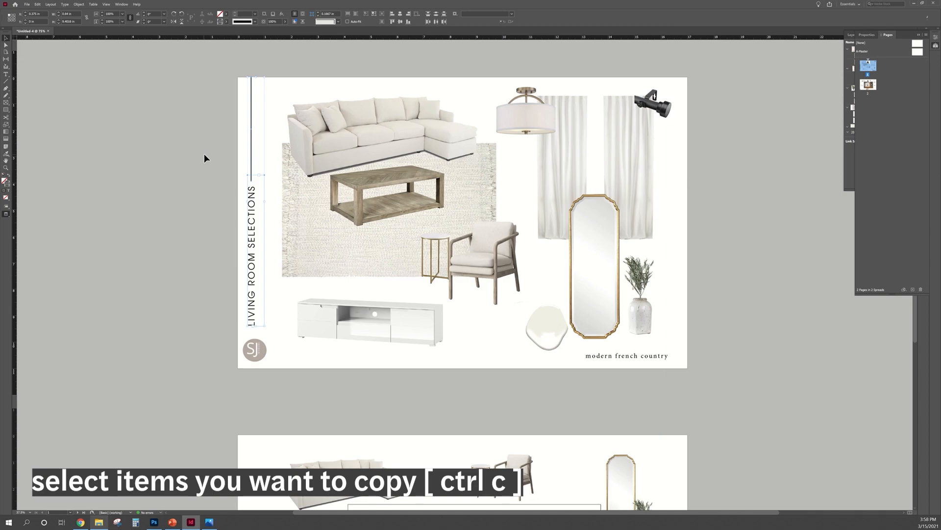
pyautogui.scroll(-3, 204, 154)
pyautogui.scroll(-3, 203, 171)
pyautogui.scroll(-2, 202, 177)
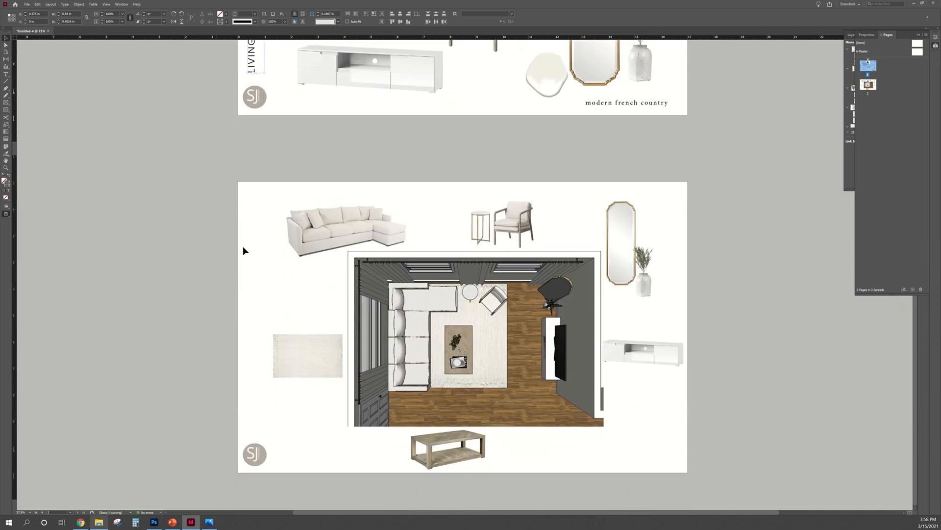
# Step: Paste the vertical heading and rule in place on page 2 and enter the heading text to reword it
pyautogui.click(254, 258)
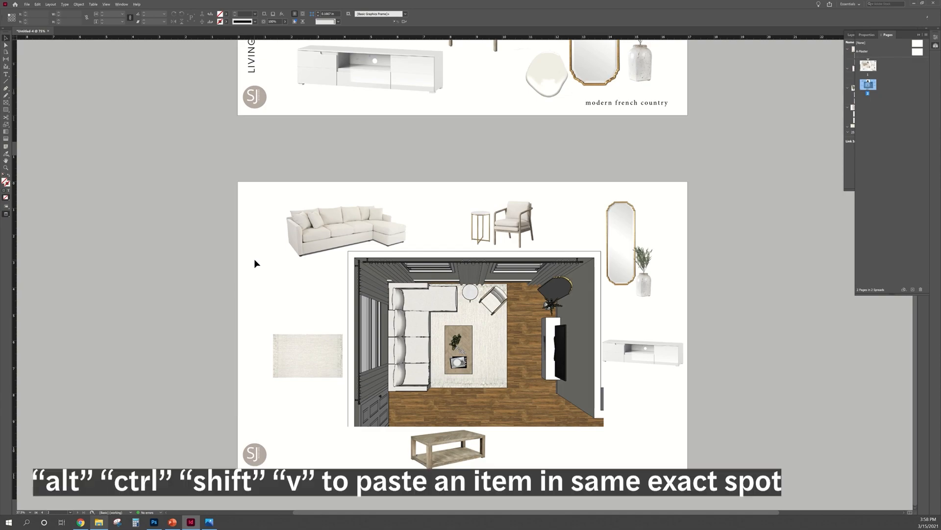
pyautogui.hotkey('ctrl', 'alt', 'shift', 'v')
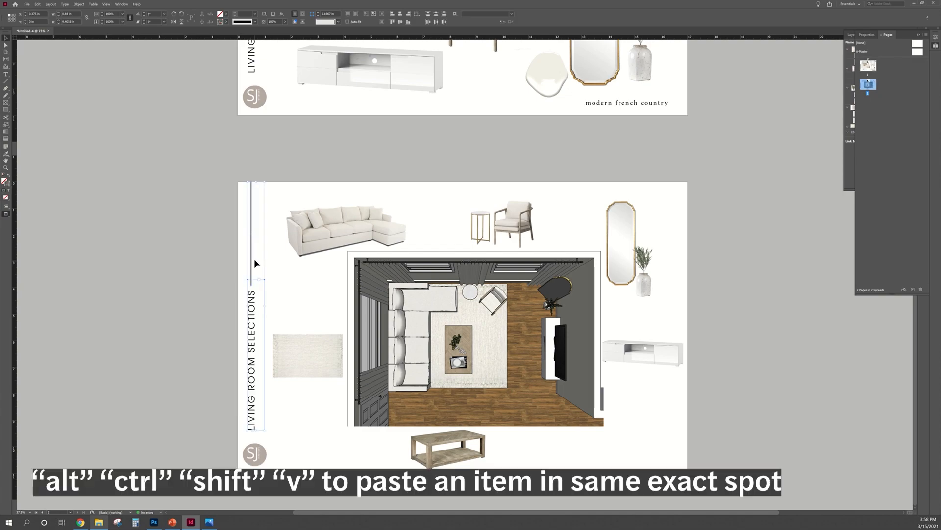
pyautogui.click(184, 269)
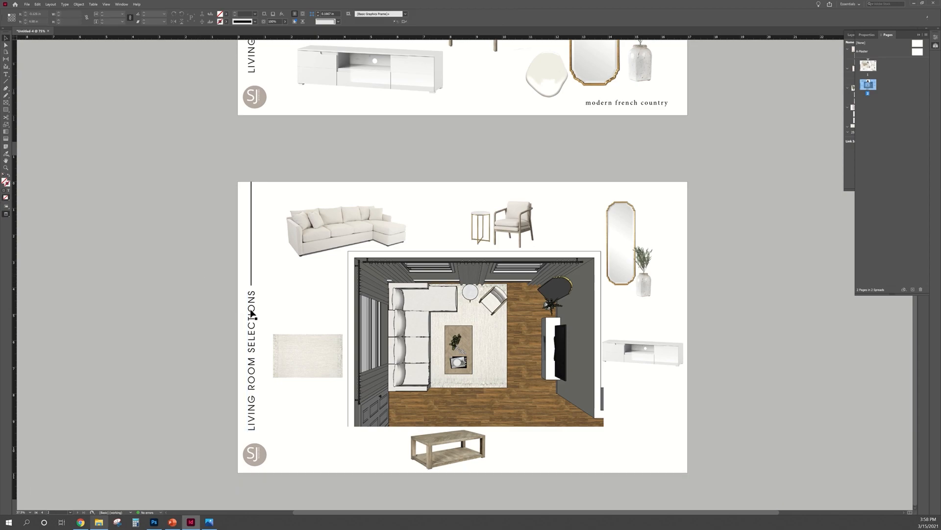
pyautogui.click(265, 294)
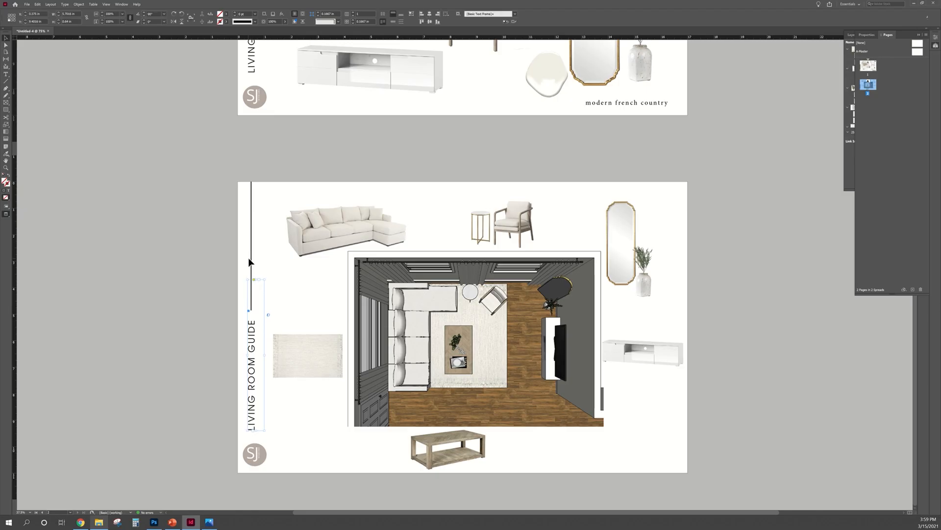
# Step: Draw a diagonal callout line across the sofa and adjust its position and upper end
pyautogui.click(251, 259)
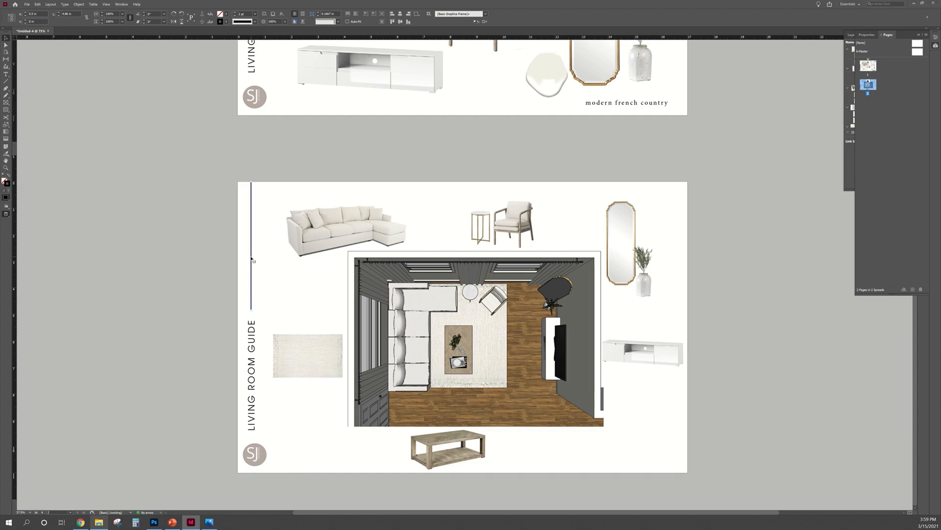
pyautogui.moveTo(280, 200); pyautogui.dragTo(352, 302)
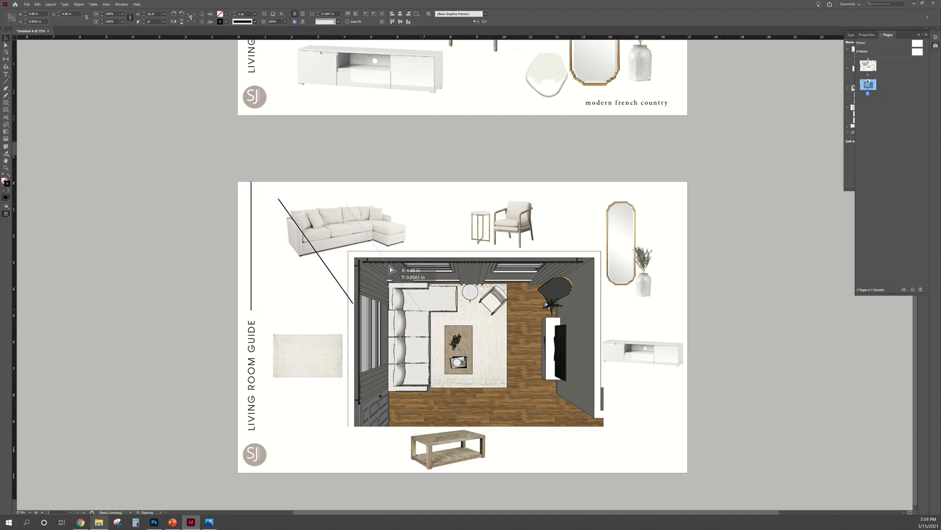
pyautogui.moveTo(316, 252); pyautogui.dragTo(382, 257)
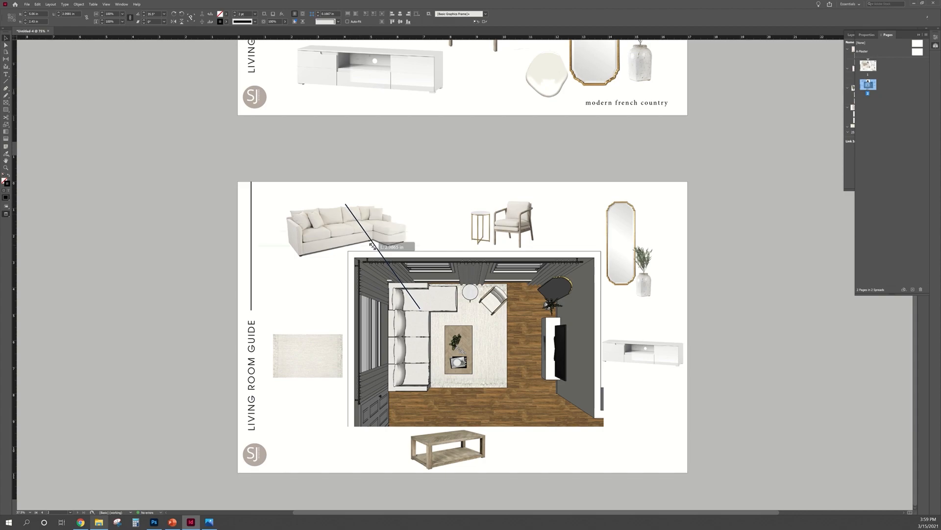
pyautogui.moveTo(346, 205); pyautogui.dragTo(375, 246)
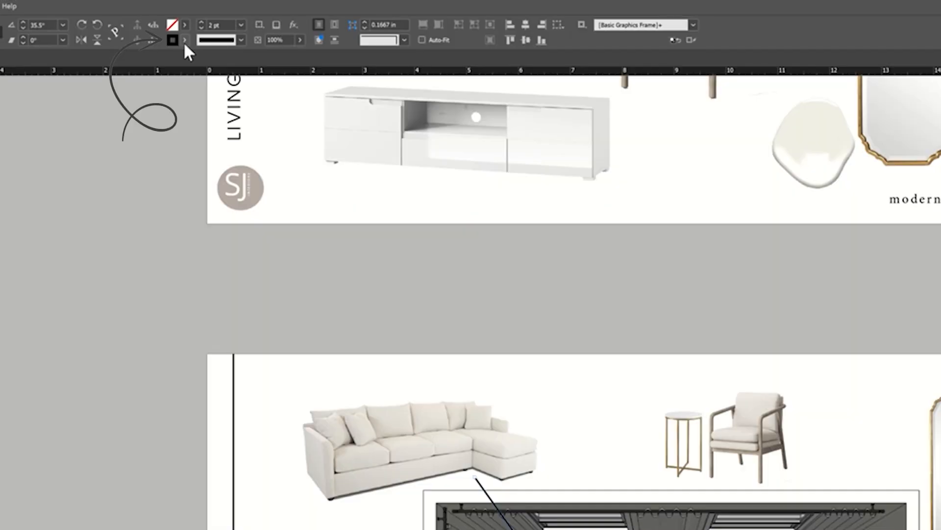
# Step: Colour the line with the red stroke swatch, then lower its magenta to turn the swatch orange
pyautogui.click(221, 20)
pyautogui.click(77, 149)
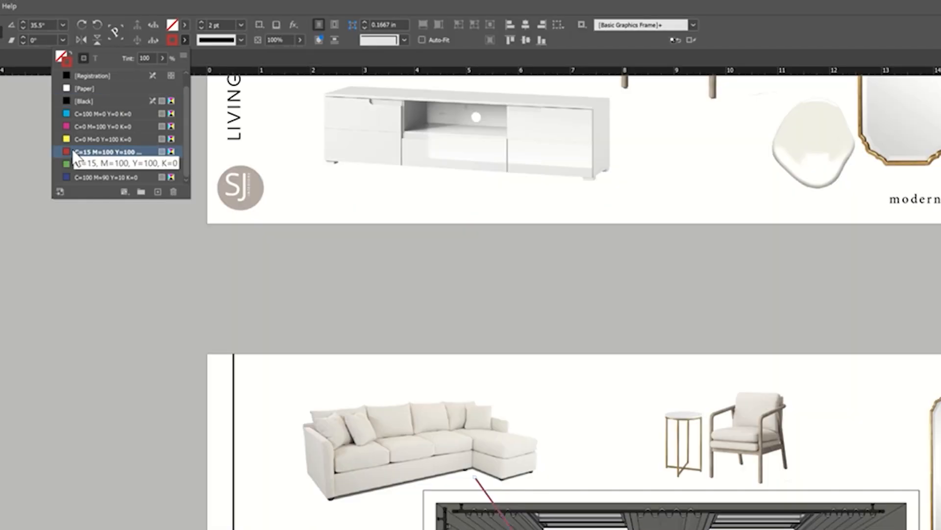
pyautogui.doubleClick(76, 152)
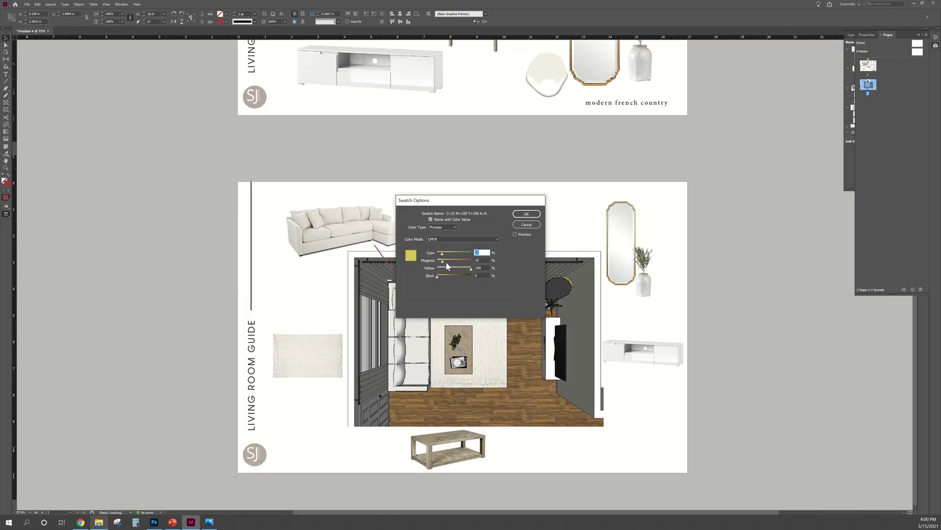
pyautogui.moveTo(471, 261); pyautogui.dragTo(453, 263)
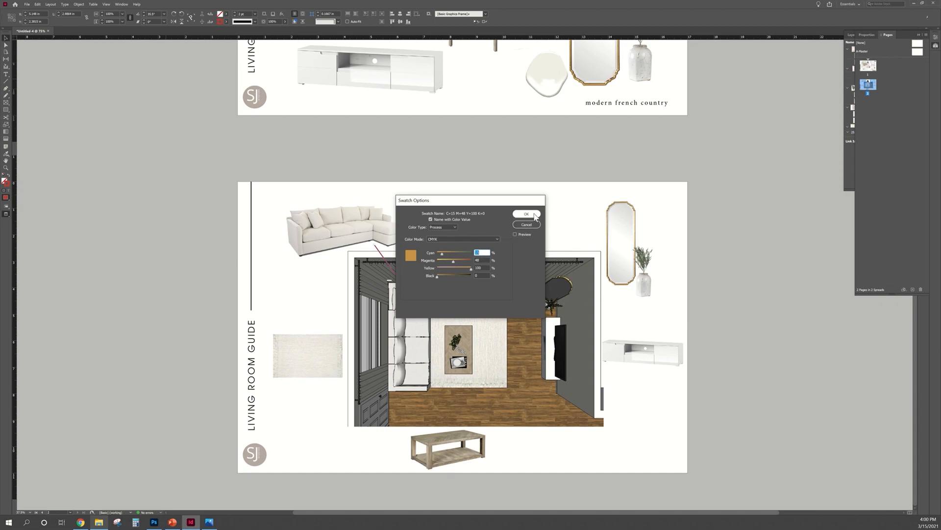
pyautogui.click(527, 214)
# Step: Thicken the callout line to a 4 pt stroke
pyautogui.click(247, 14)
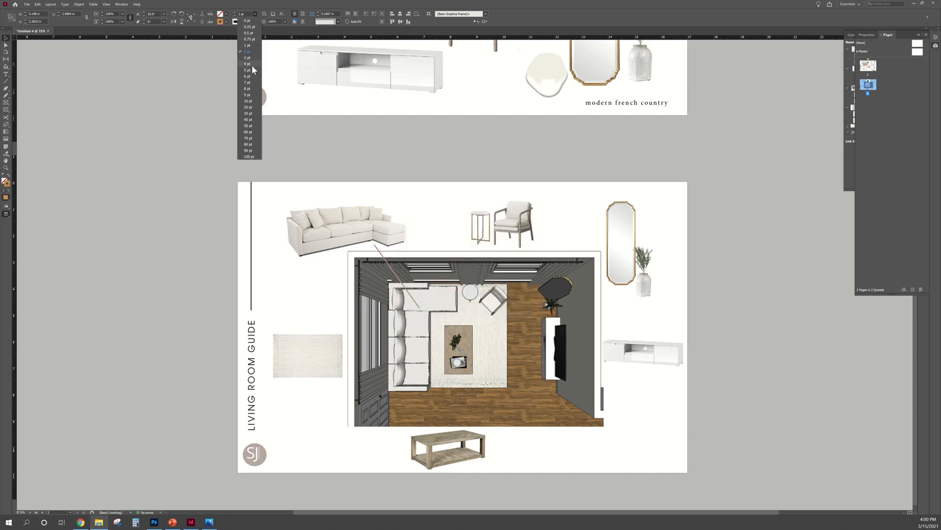
pyautogui.click(251, 65)
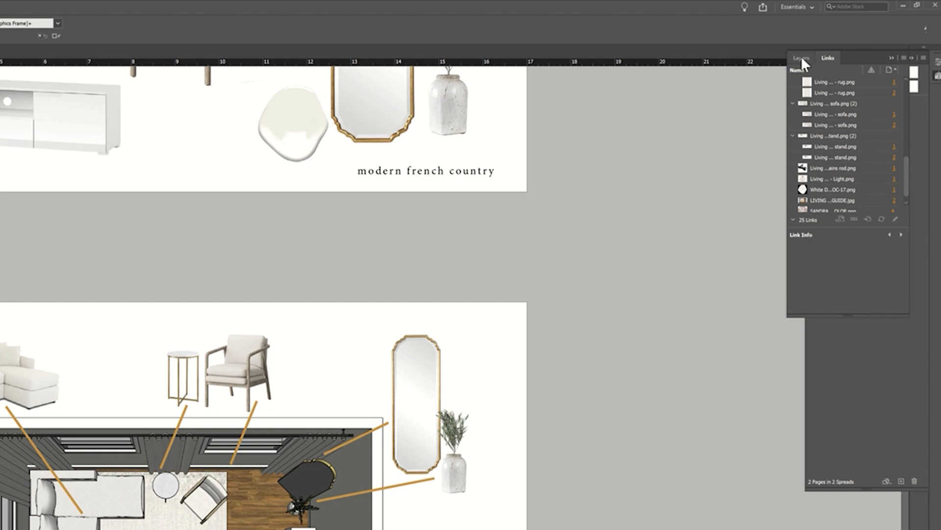
# Step: Add a new layer in the Layers panel and rename it 'text'
pyautogui.click(800, 58)
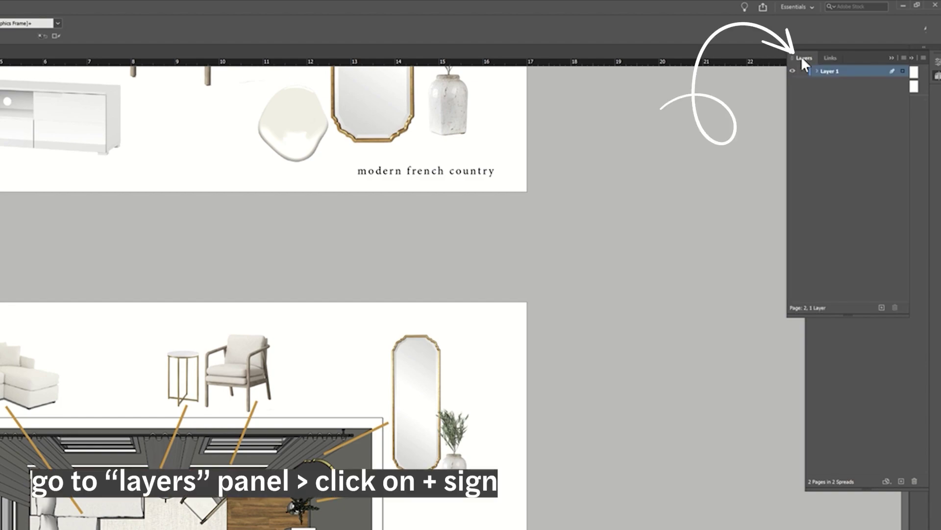
pyautogui.click(882, 308)
pyautogui.doubleClick(827, 71)
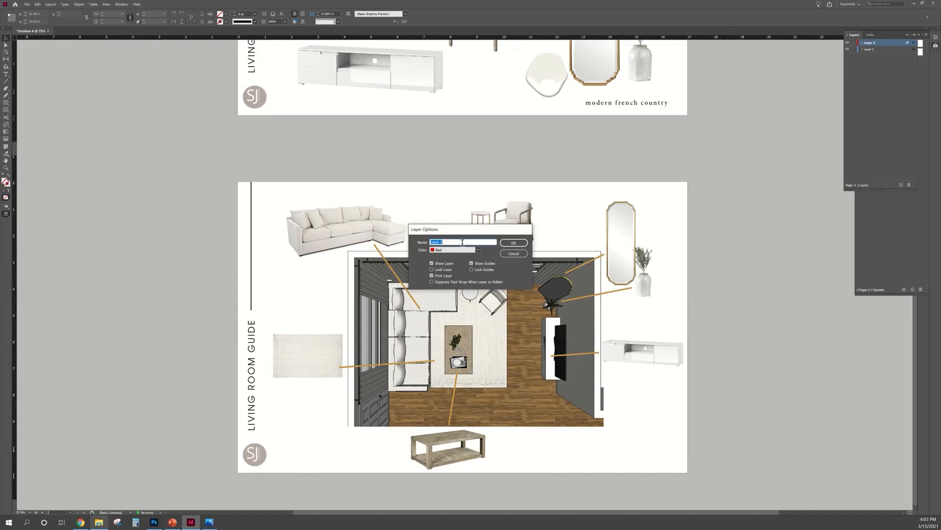
pyautogui.write('text')
pyautogui.click(514, 243)
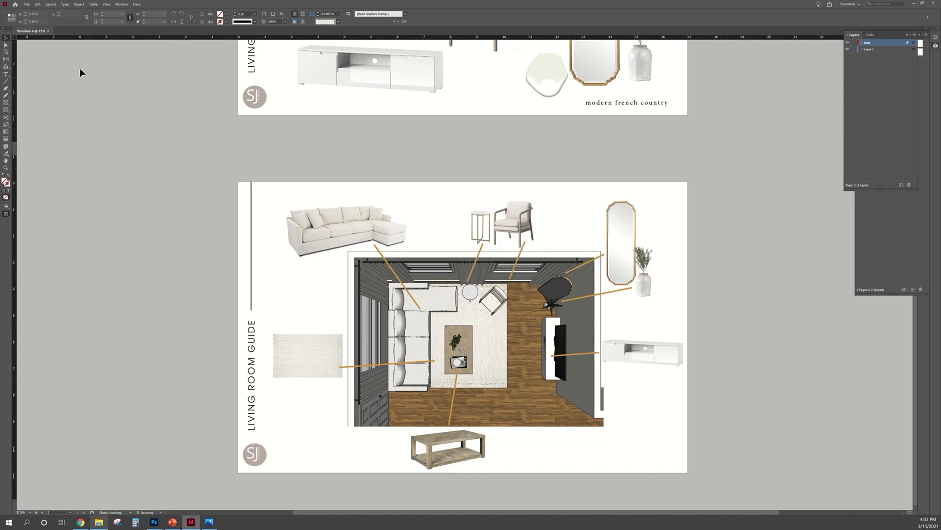
pyautogui.click(6, 74)
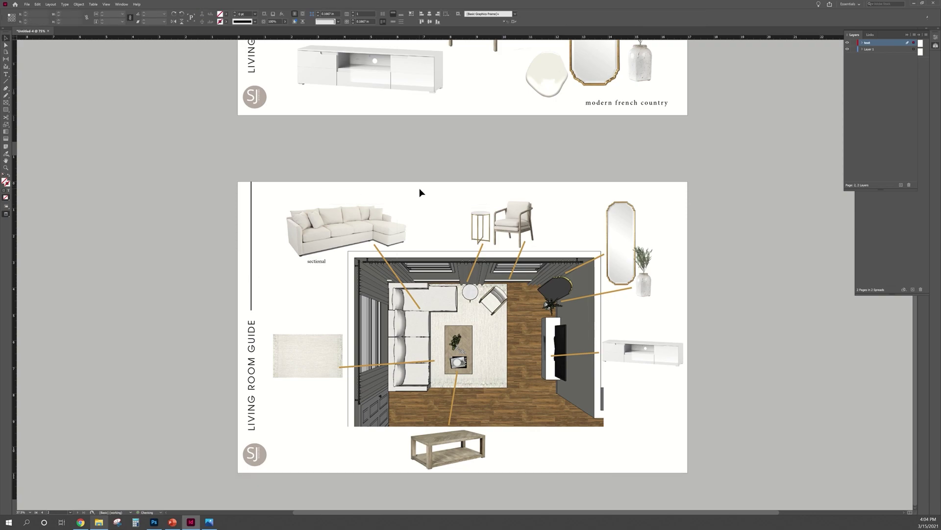
# Step: Hide and re-show the text layer's furniture labels, then lock the text layer
pyautogui.click(421, 191)
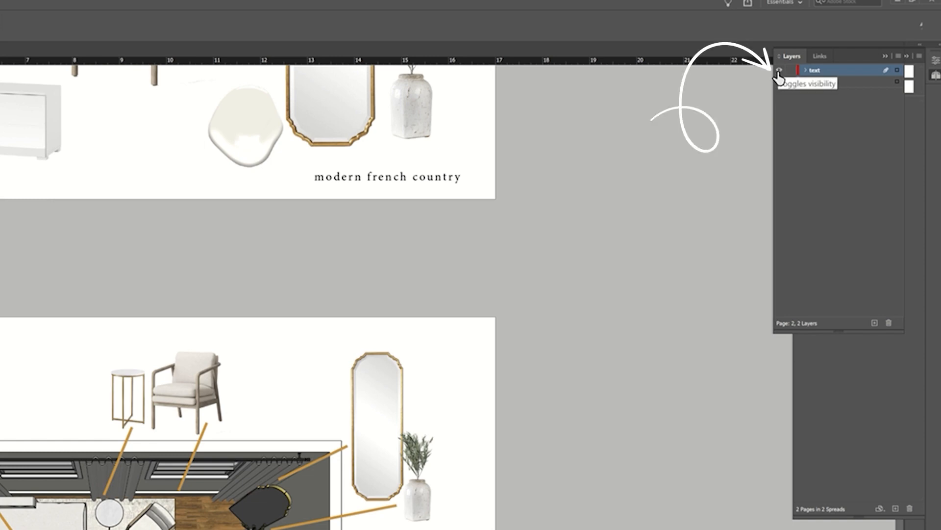
pyautogui.click(779, 71)
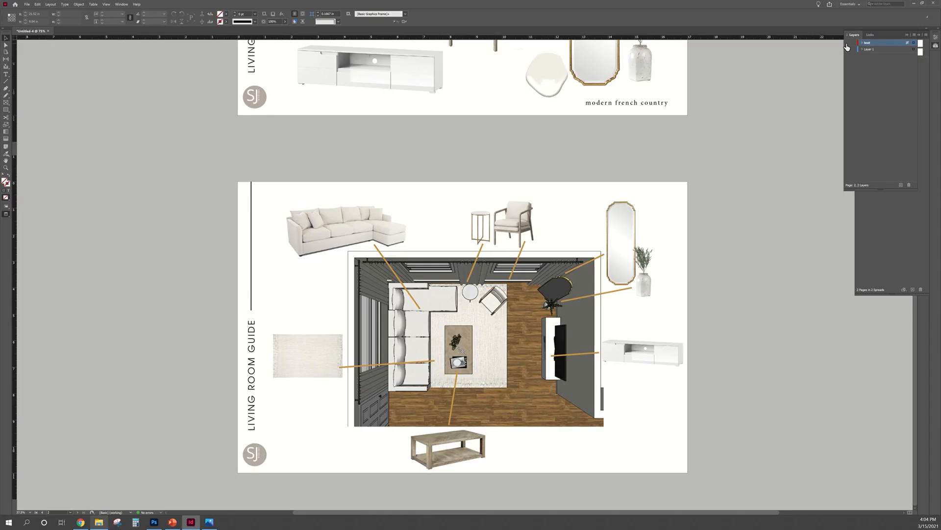
pyautogui.click(847, 46)
pyautogui.click(848, 47)
pyautogui.click(854, 47)
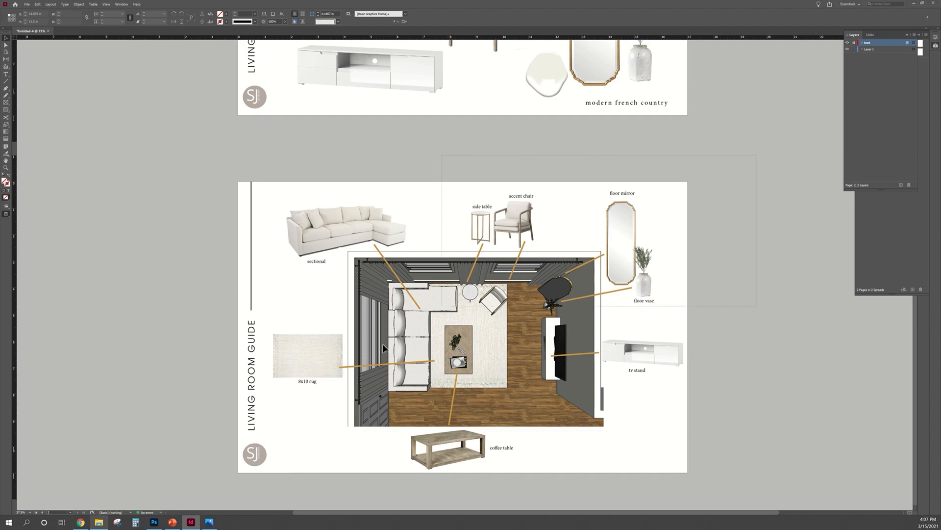
# Step: Select and delete everything on the image layer, then undo to restore the images and lines
pyautogui.hotkey('ctrl', 'a')
pyautogui.press('Delete')
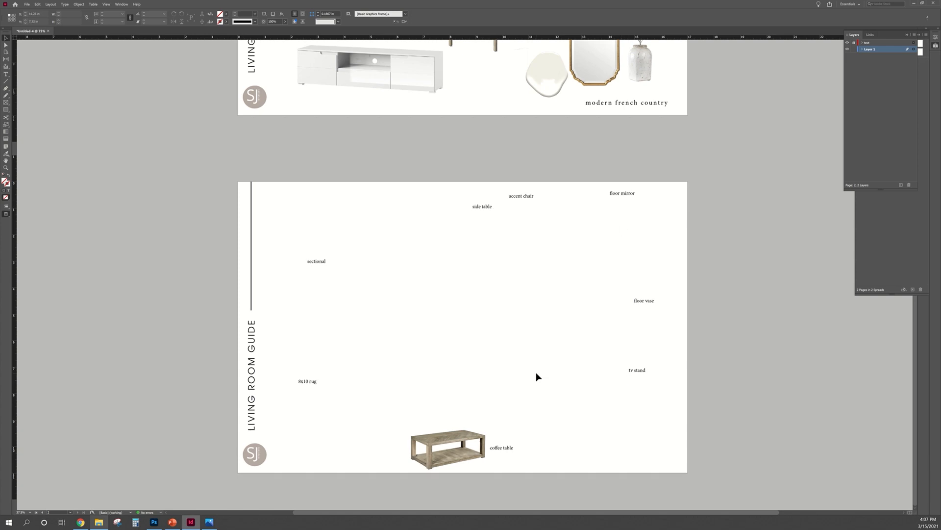
pyautogui.hotkey('ctrl', 'z')
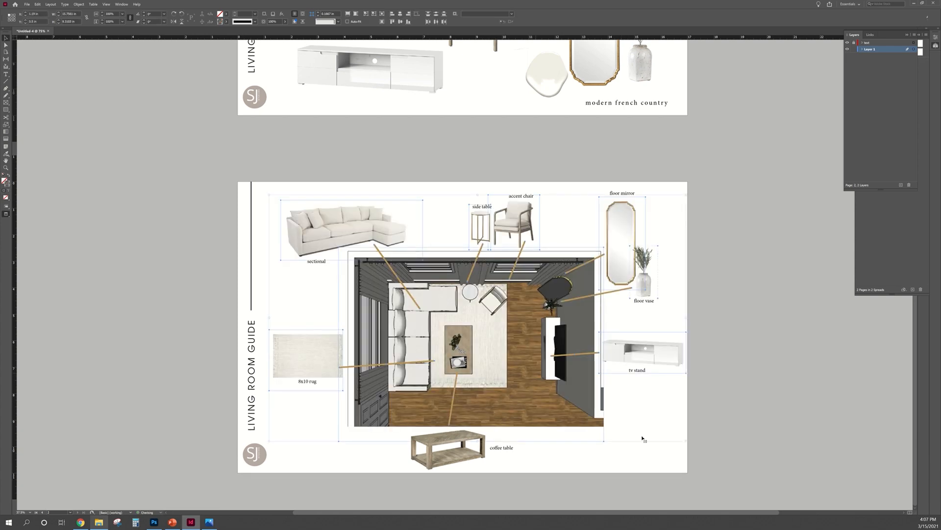
pyautogui.click(648, 461)
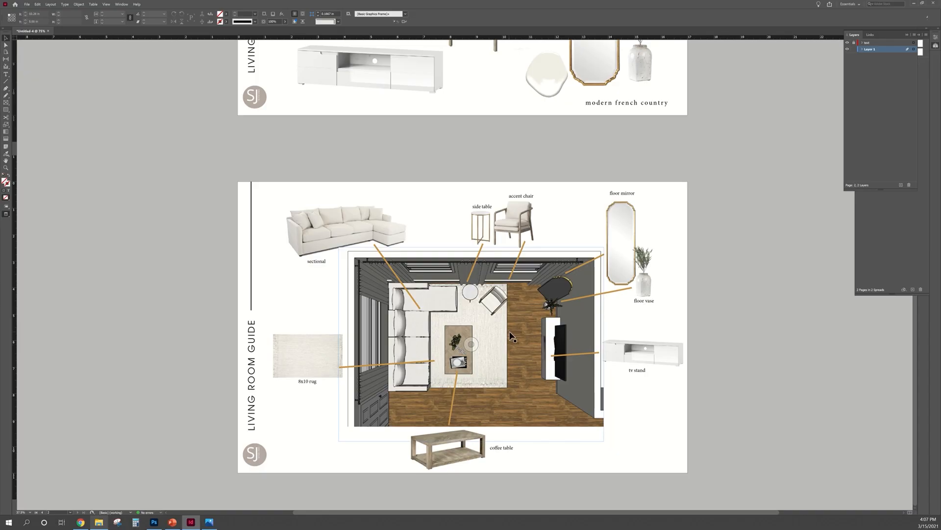
# Step: Select the floor plan image and switch over to Photoshop
pyautogui.click(468, 344)
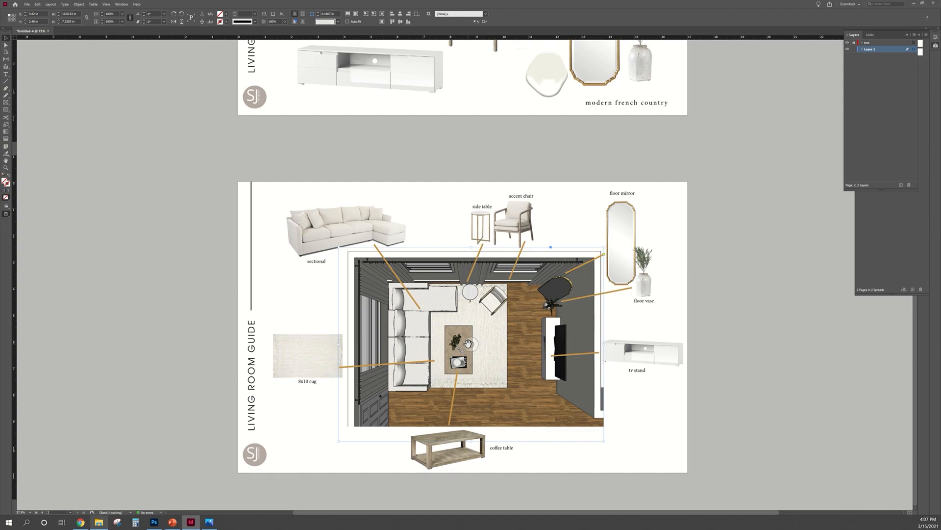
pyautogui.click(153, 522)
# Step: Open the living room floor plan image and convert it to black and white
pyautogui.click(16, 5)
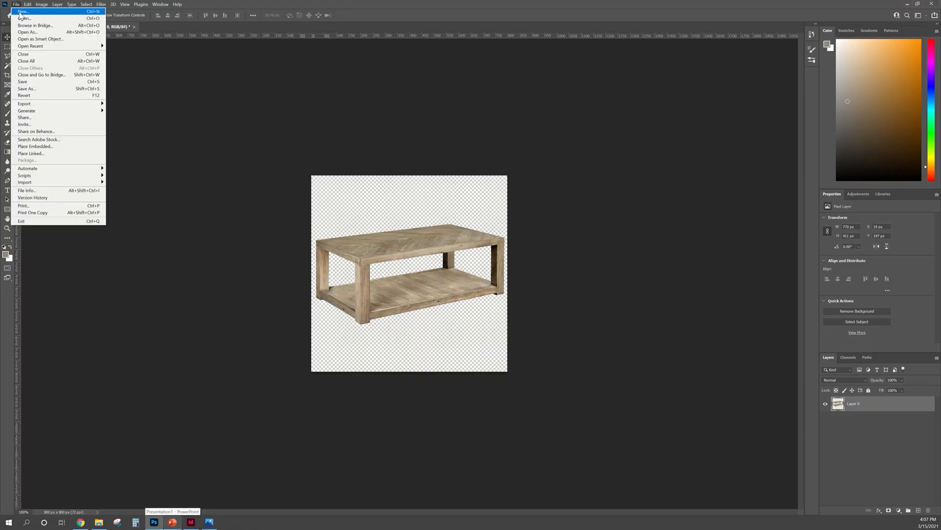
pyautogui.click(22, 20)
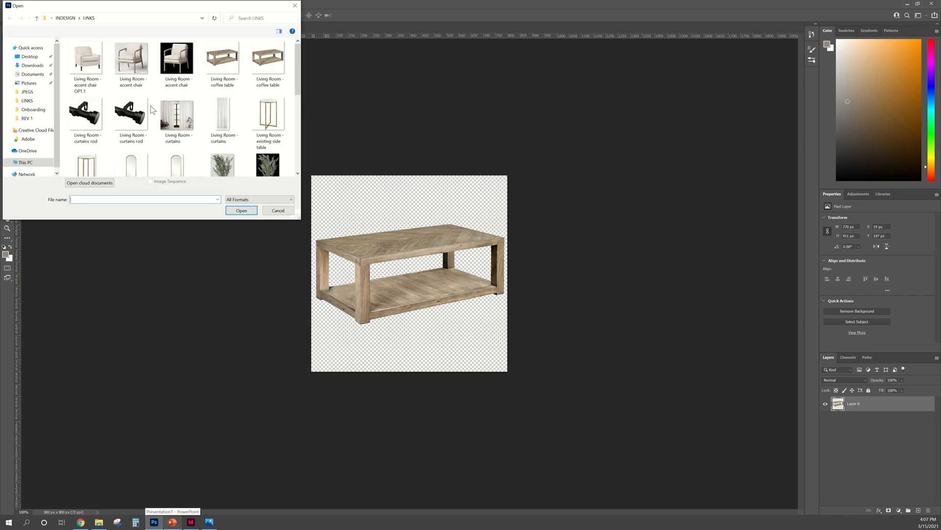
pyautogui.scroll(-3, 176, 147)
pyautogui.scroll(-1, 177, 148)
pyautogui.doubleClick(87, 144)
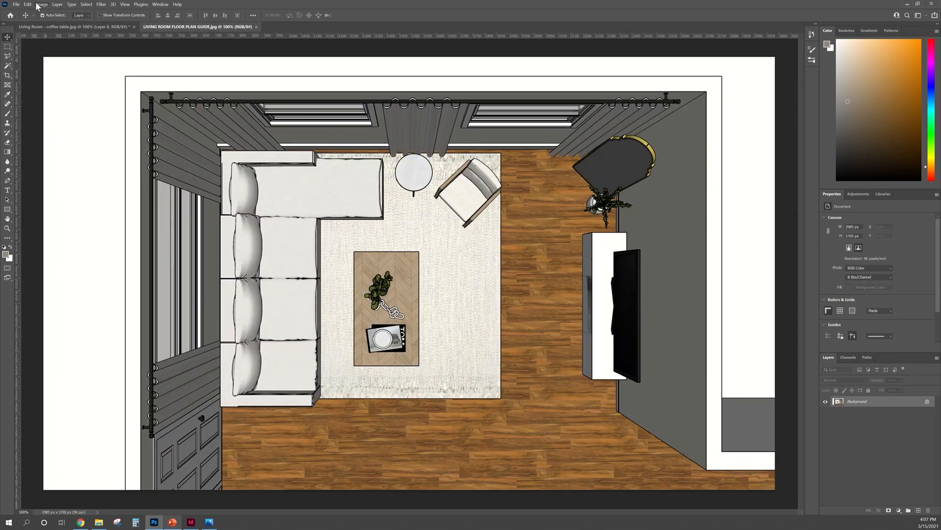
pyautogui.click(41, 4)
pyautogui.moveTo(53, 19)
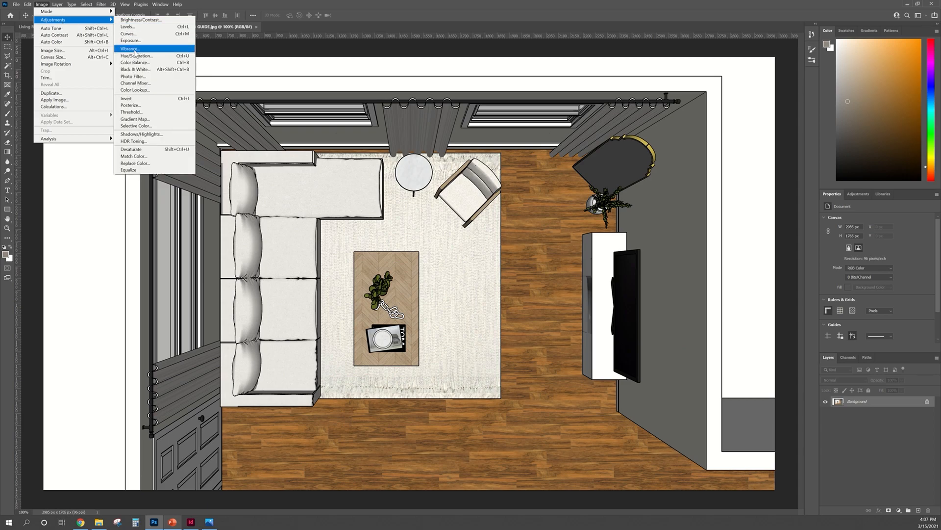
pyautogui.click(136, 69)
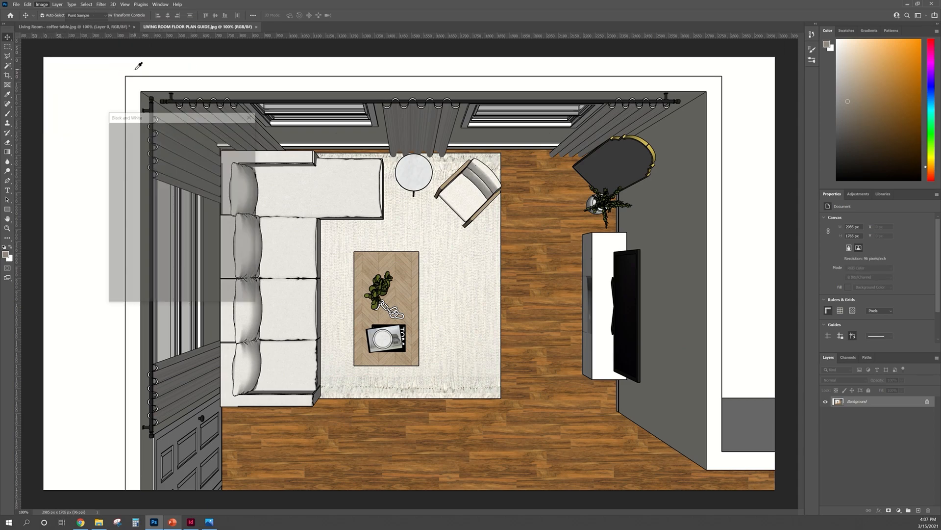
pyautogui.click(238, 128)
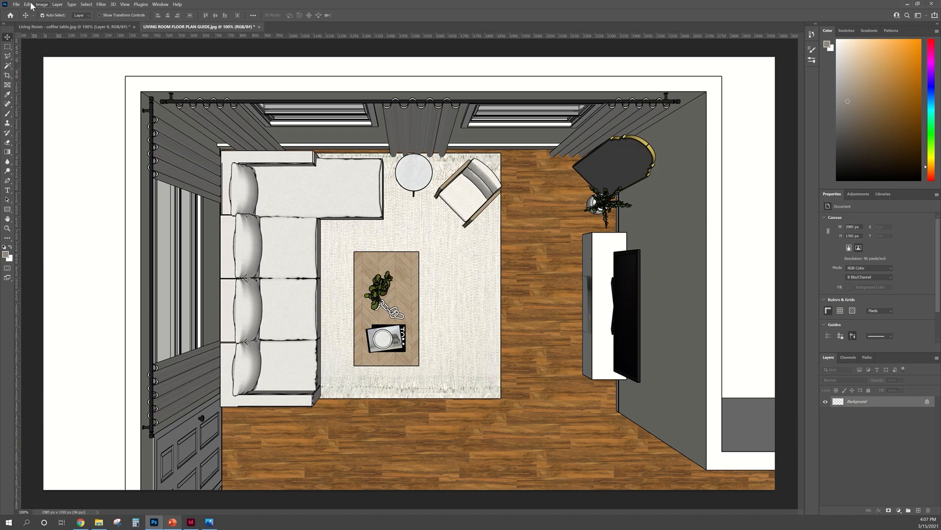
# Step: Save it as JPEG over the existing LIVING ROOM FLOOR PLAN GUIDE file in the LINKS folder
pyautogui.click(17, 7)
pyautogui.click(44, 90)
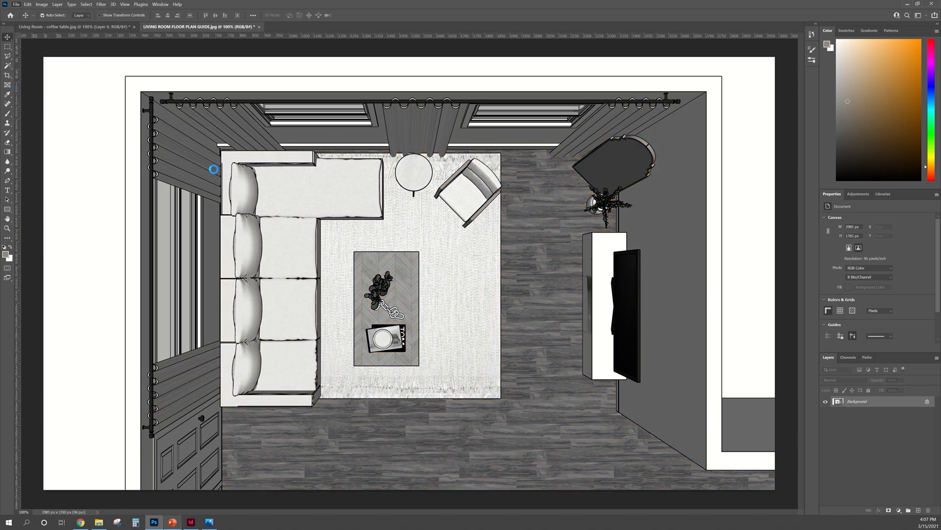
pyautogui.scroll(-1, 176, 125)
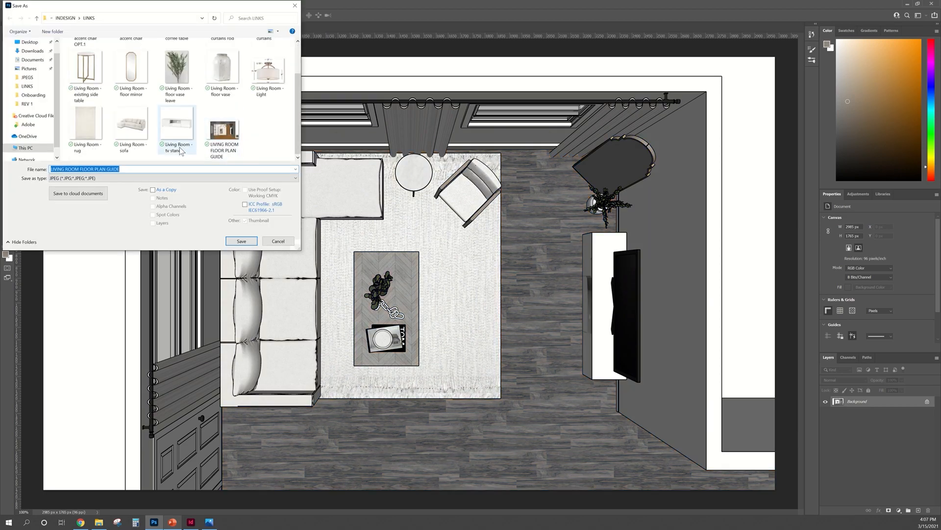
pyautogui.click(233, 141)
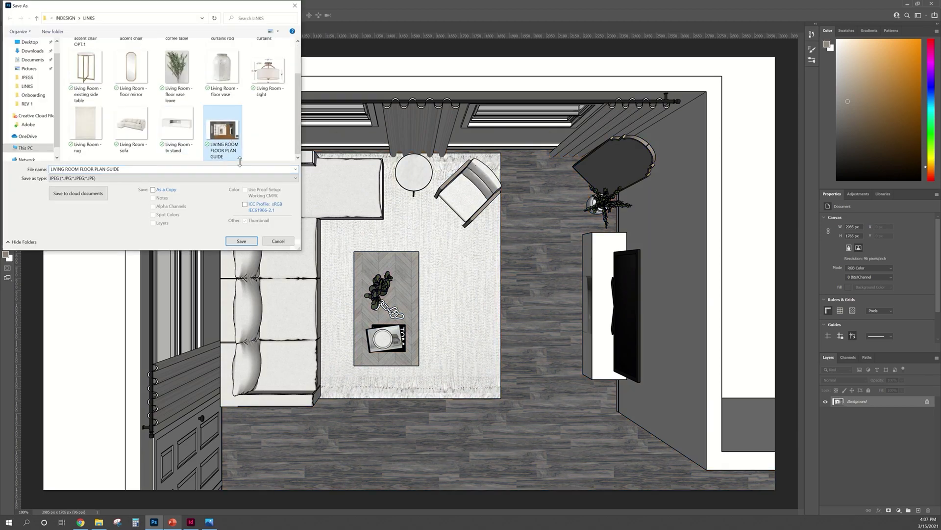
pyautogui.click(241, 241)
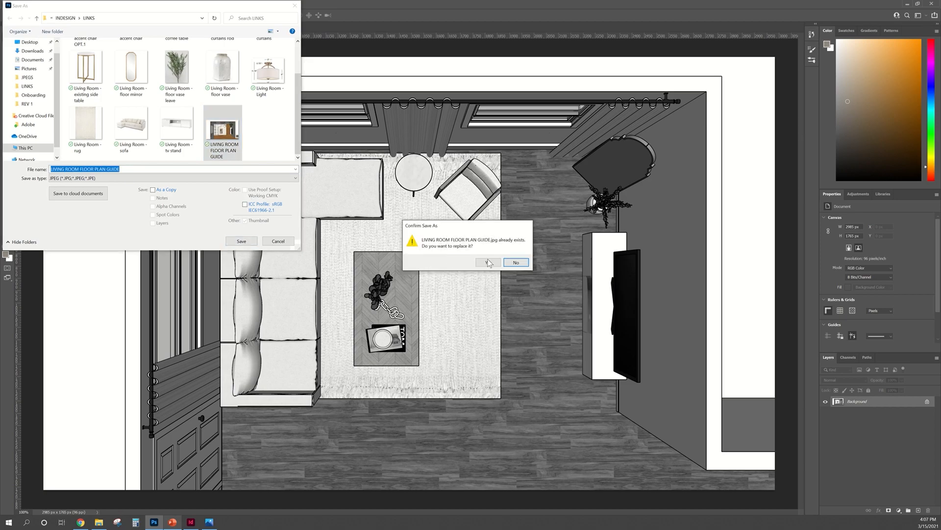
pyautogui.click(486, 263)
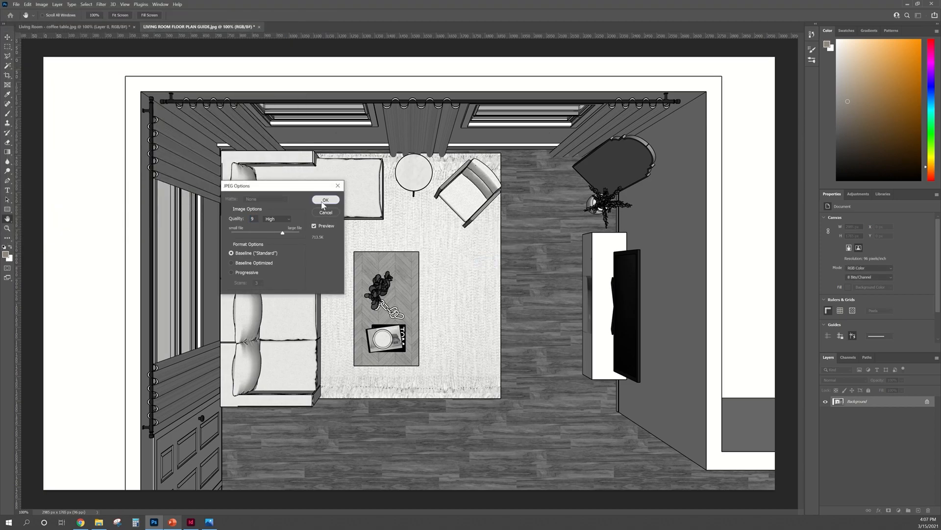
pyautogui.click(326, 200)
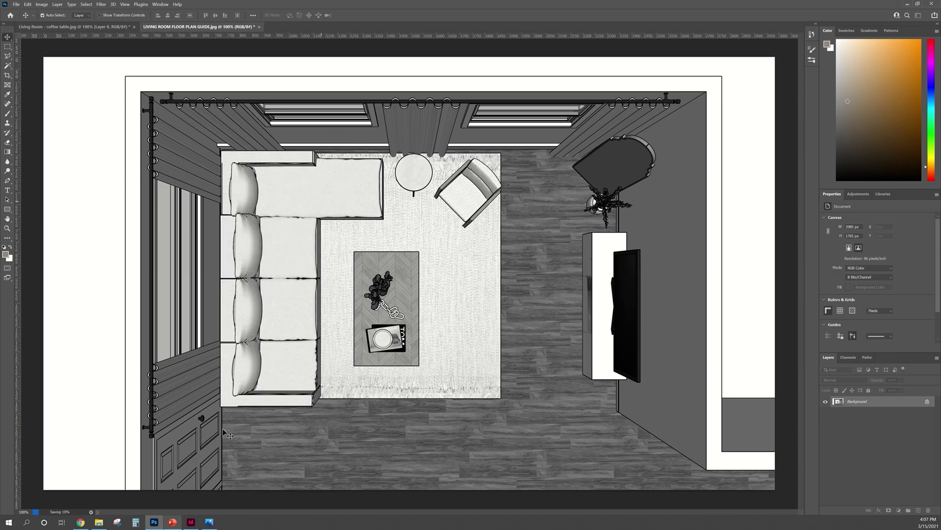
pyautogui.click(154, 523)
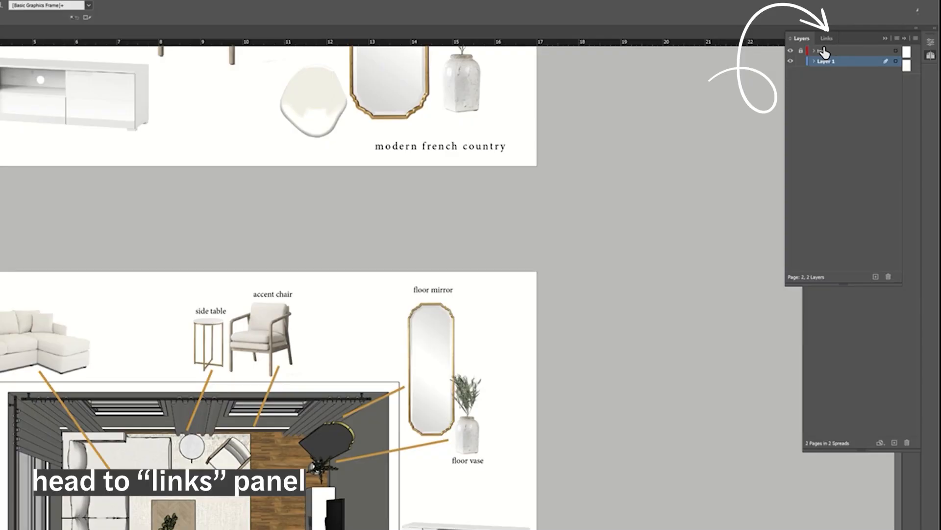
# Step: In the Links panel, update the floor plan link so the page shows the grayscale version
pyautogui.click(827, 38)
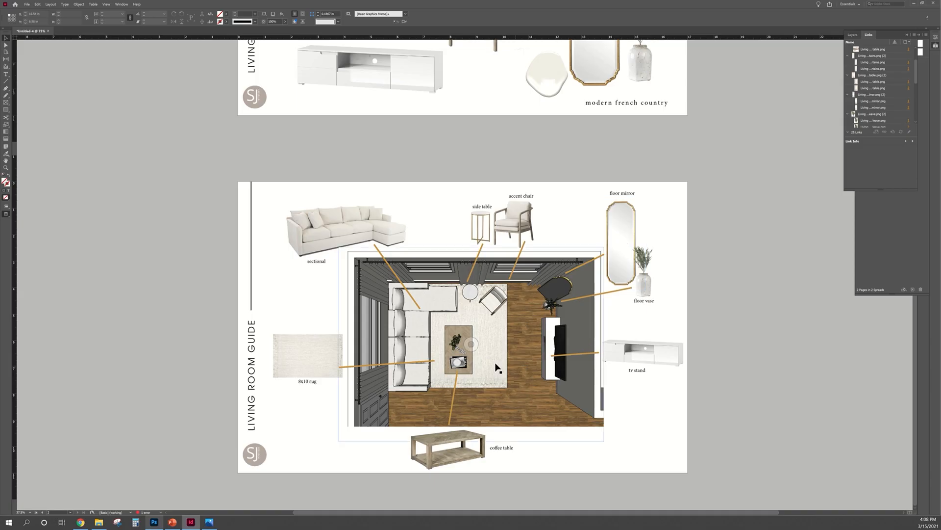
pyautogui.click(542, 408)
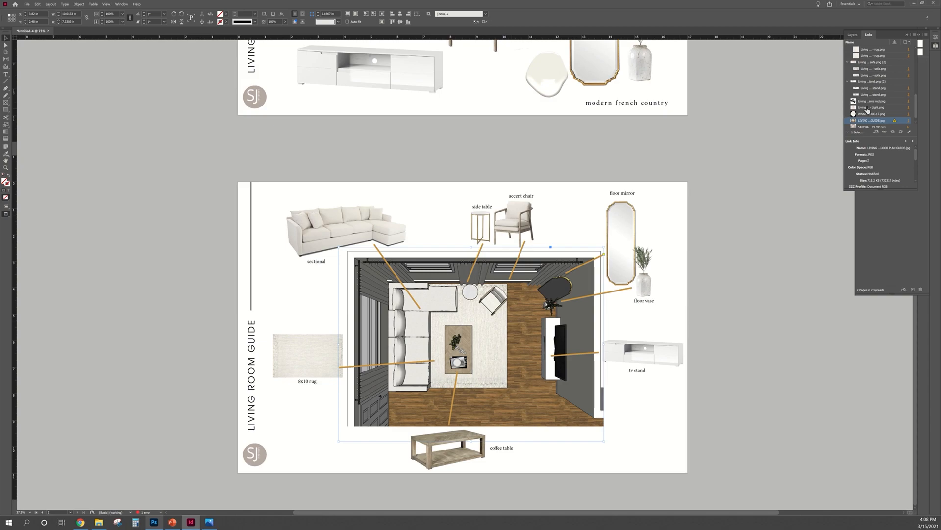
pyautogui.rightClick(875, 122)
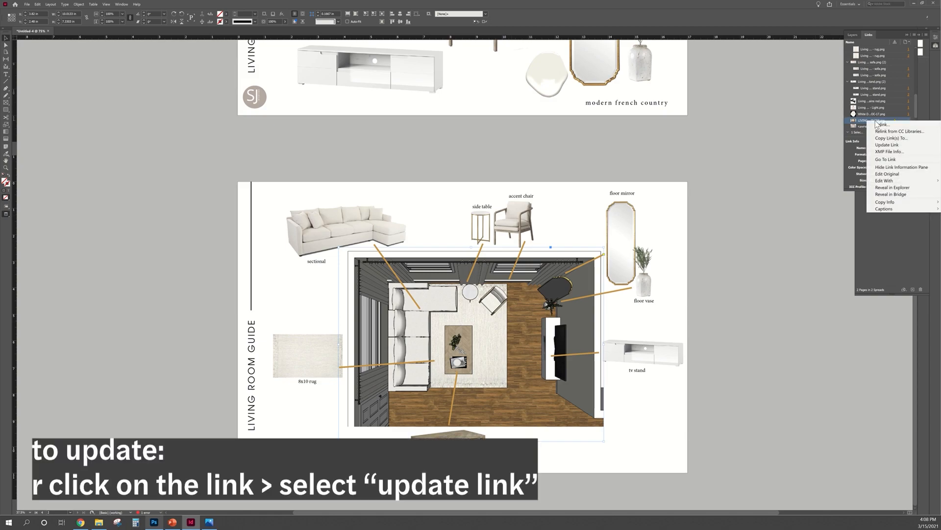
pyautogui.click(887, 145)
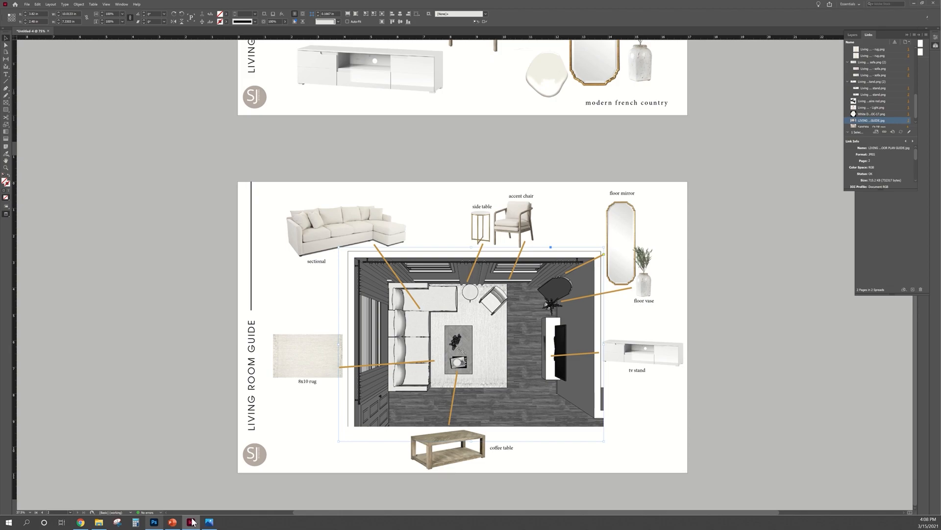
pyautogui.click(99, 522)
# Step: Rename the floor plan image in the LINKS folder to 'guide'
pyautogui.moveTo(295, 151)
pyautogui.mouseDown()
pyautogui.moveTo(334, 157)
pyautogui.moveTo(407, 143)
pyautogui.mouseUp()
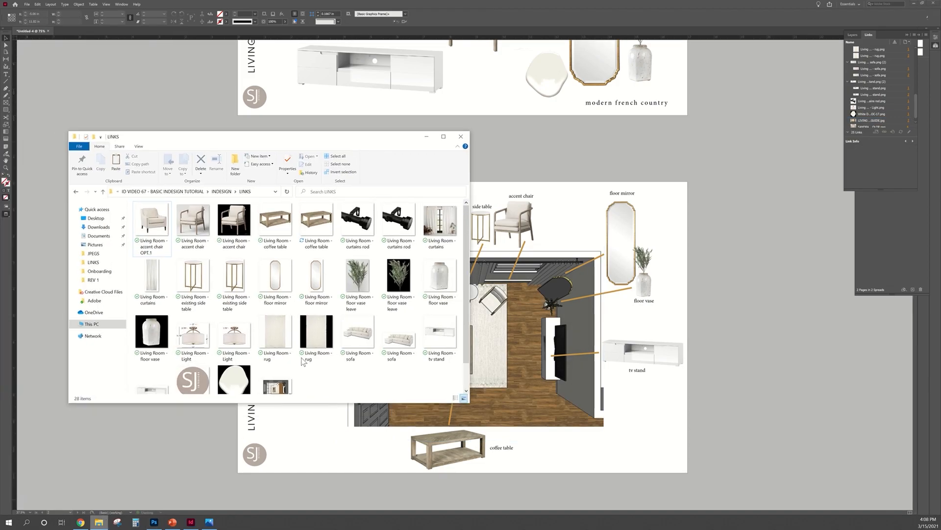
pyautogui.scroll(-2, 302, 361)
pyautogui.click(197, 386)
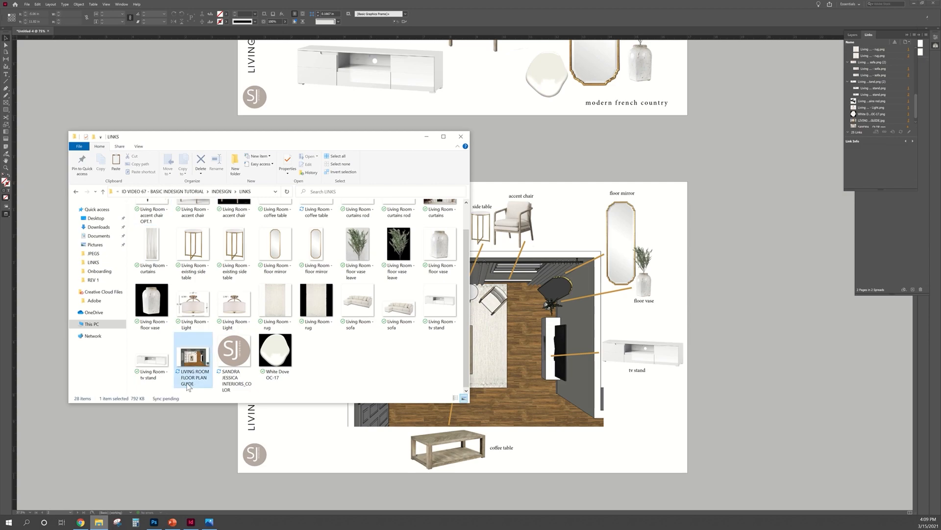
pyautogui.click(187, 383)
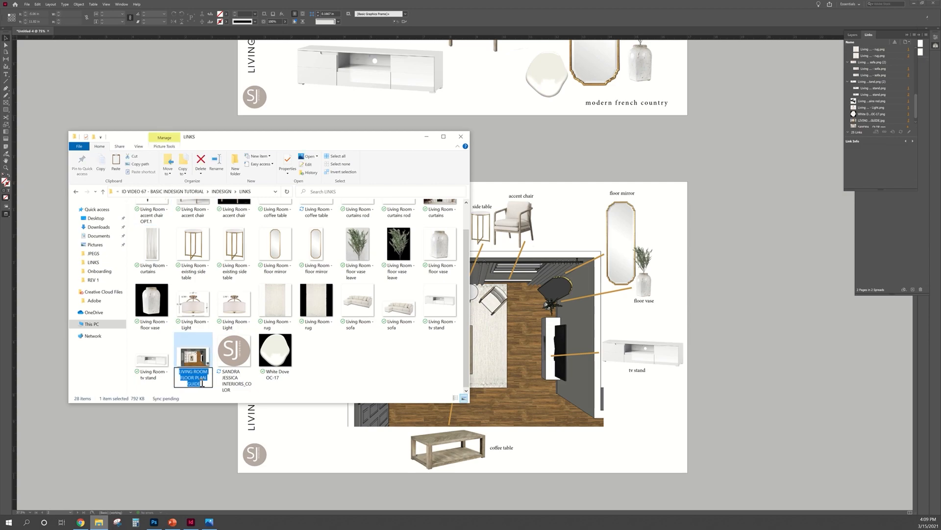
pyautogui.click(203, 382)
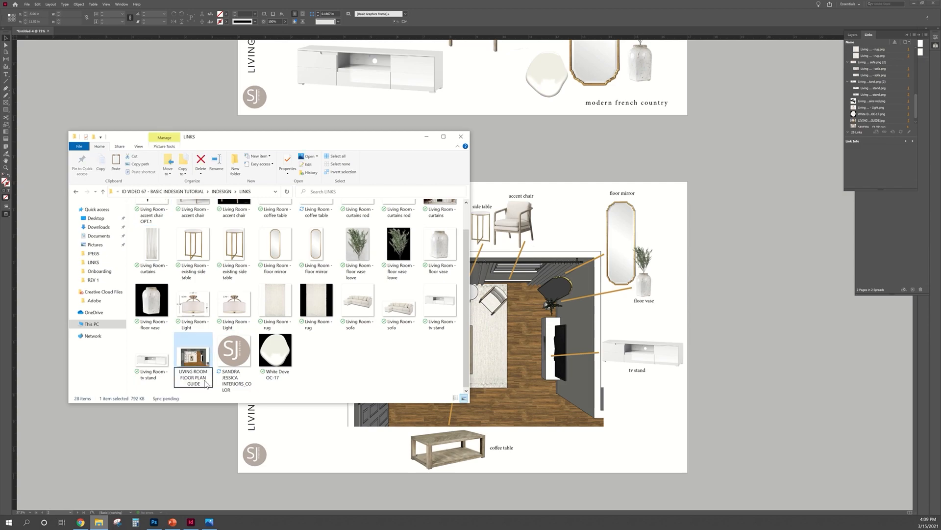
pyautogui.moveTo(203, 381); pyautogui.dragTo(174, 371)
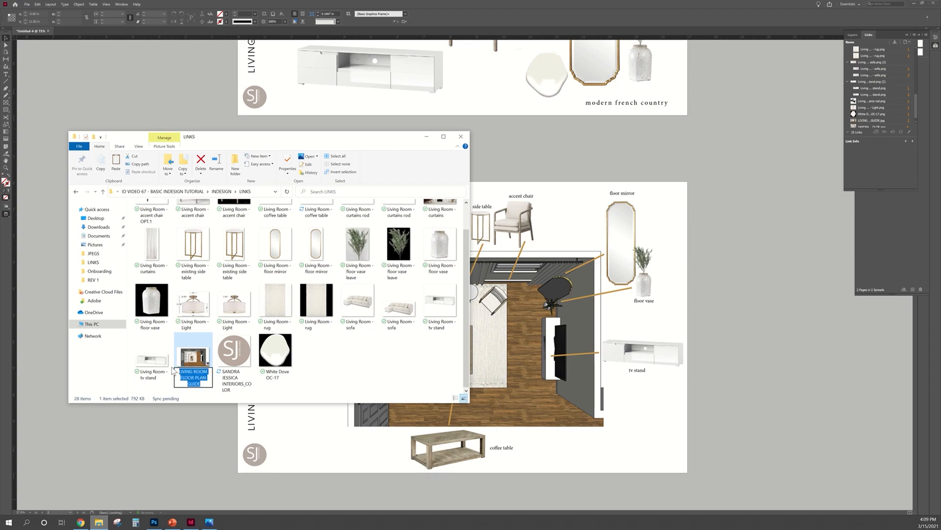
pyautogui.write('guide')
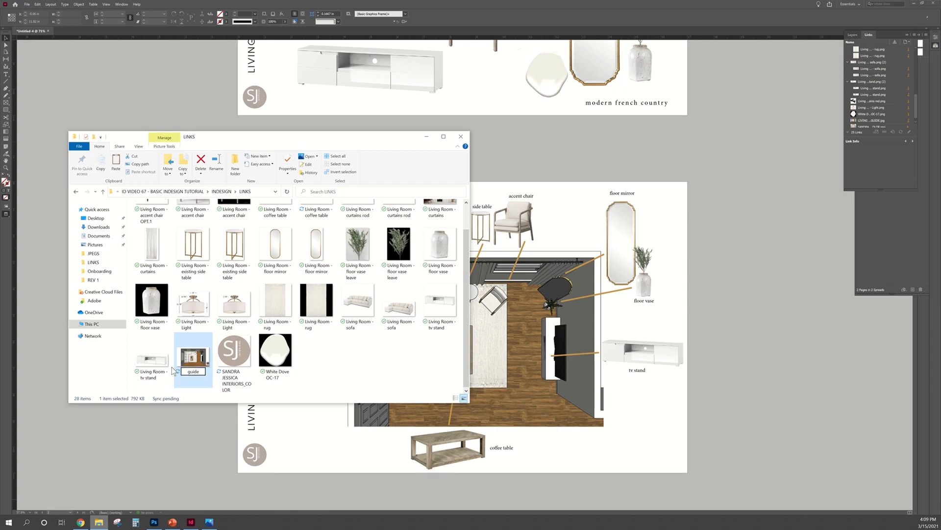
pyautogui.press('Return')
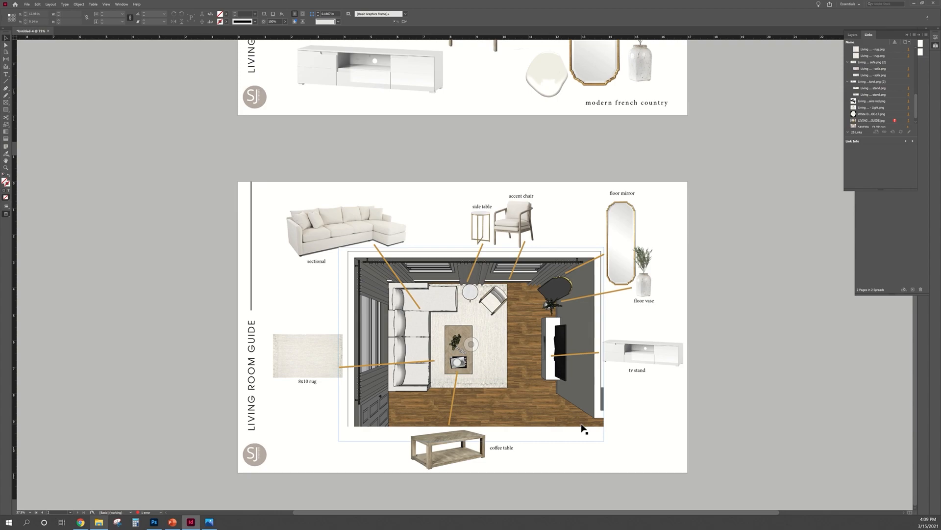
# Step: Relink the missing floor plan link to the renamed 'guide' image via the Links panel
pyautogui.click(583, 428)
pyautogui.click(880, 121)
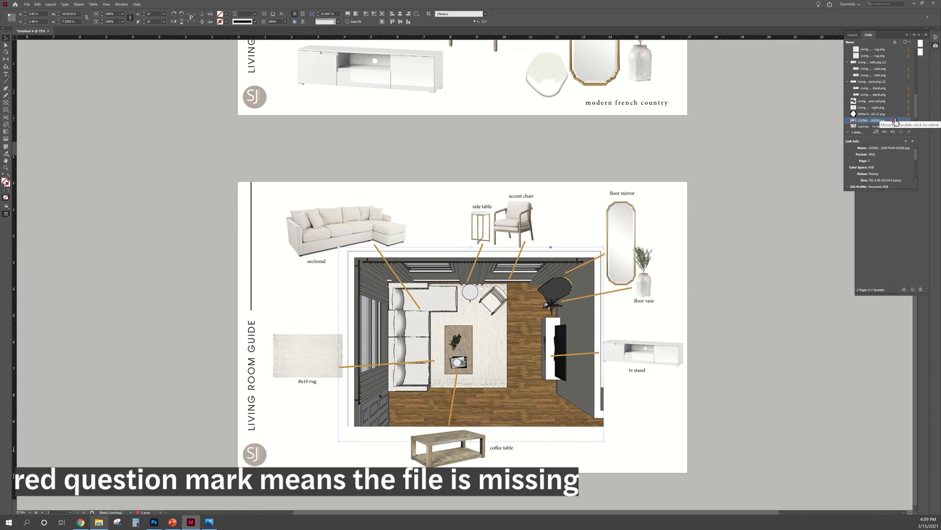
pyautogui.rightClick(886, 124)
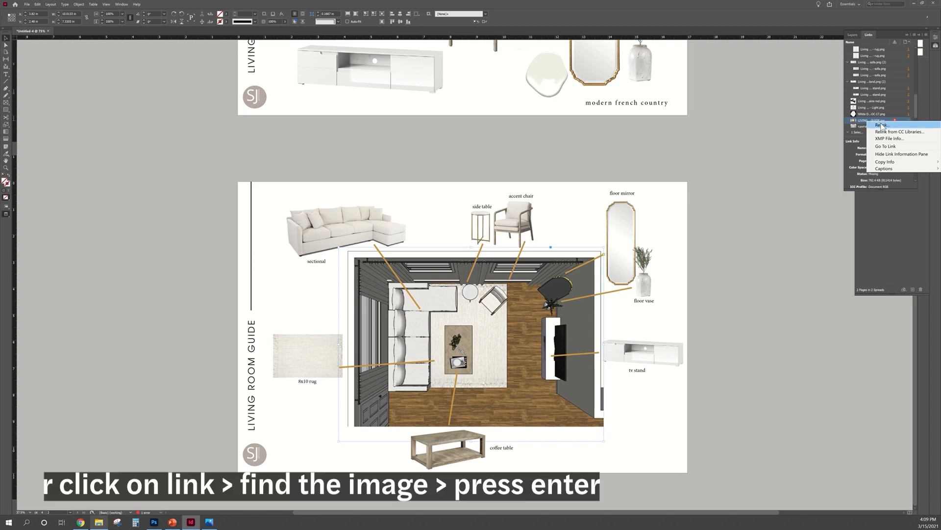
pyautogui.click(882, 124)
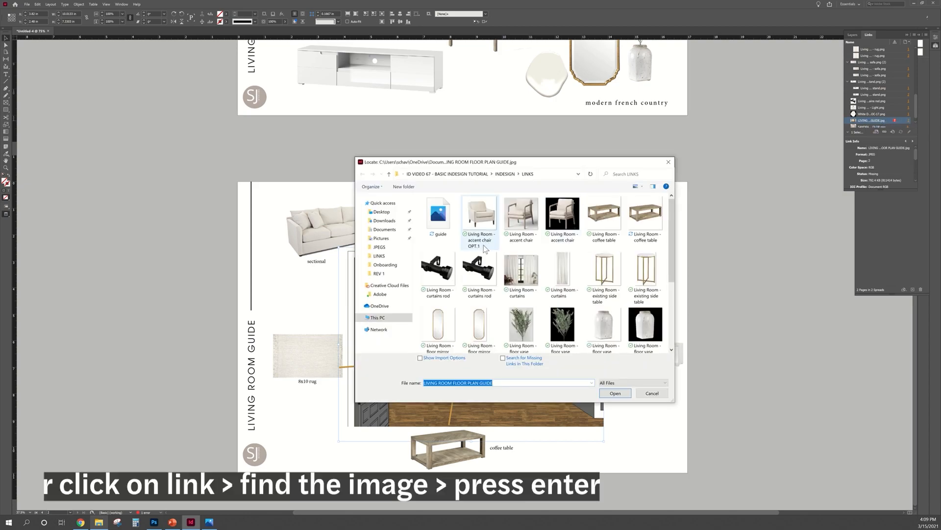
pyautogui.click(439, 217)
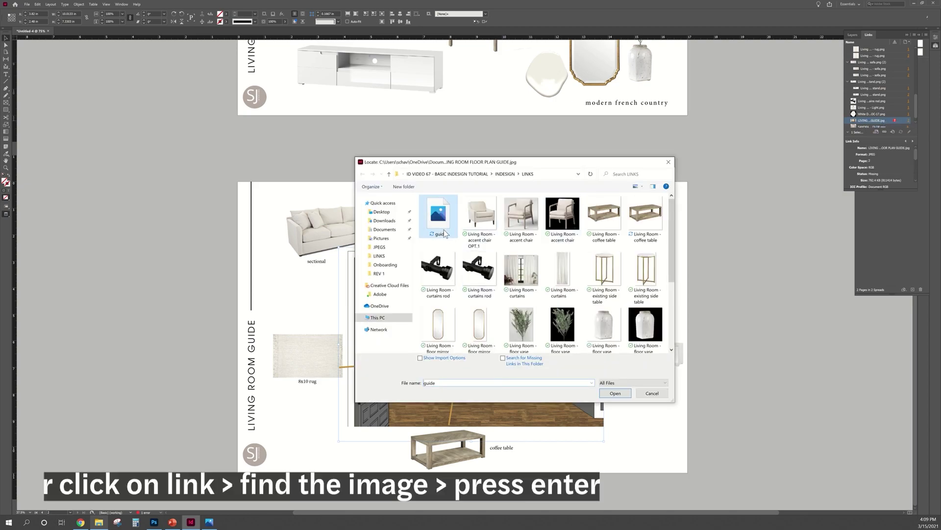
pyautogui.click(616, 393)
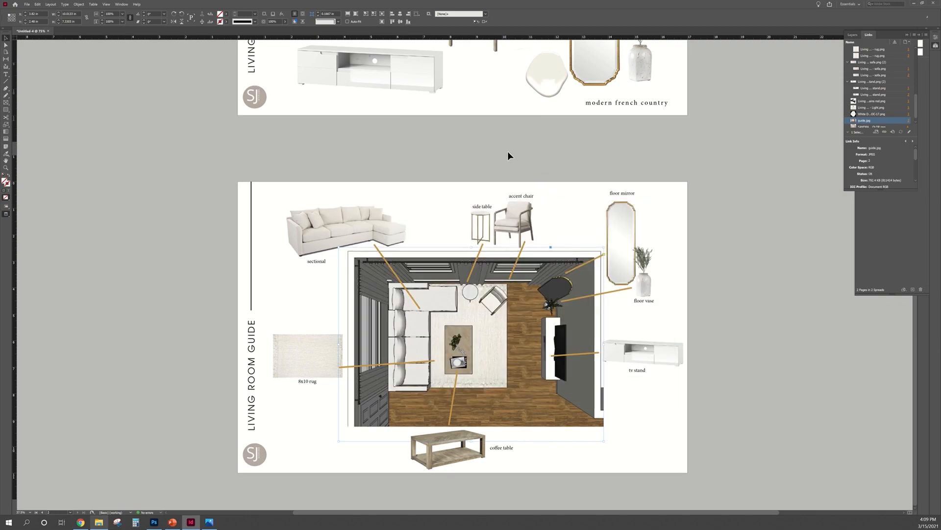
pyautogui.rightClick(862, 123)
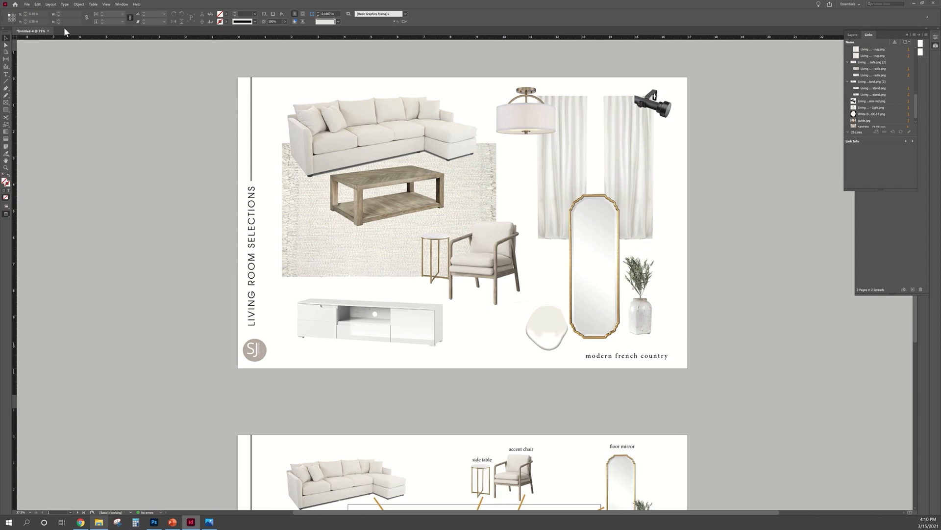
# Step: Export as Adobe PDF (Print) named 'basic indesign tutorial' with the [High Quality Print] preset
pyautogui.click(26, 9)
pyautogui.click(45, 121)
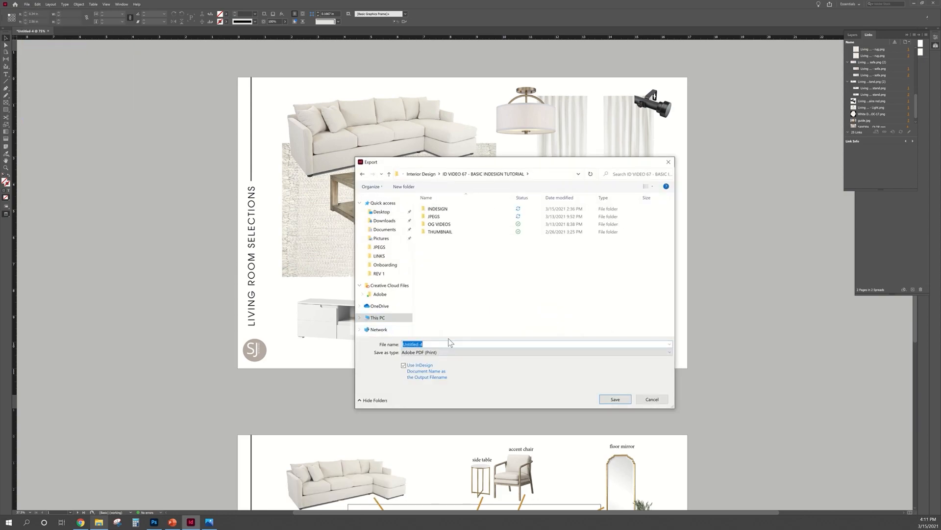
pyautogui.write('basic ')
pyautogui.write('indesig')
pyautogui.write('toi')
pyautogui.write('ial')
pyautogui.click(615, 399)
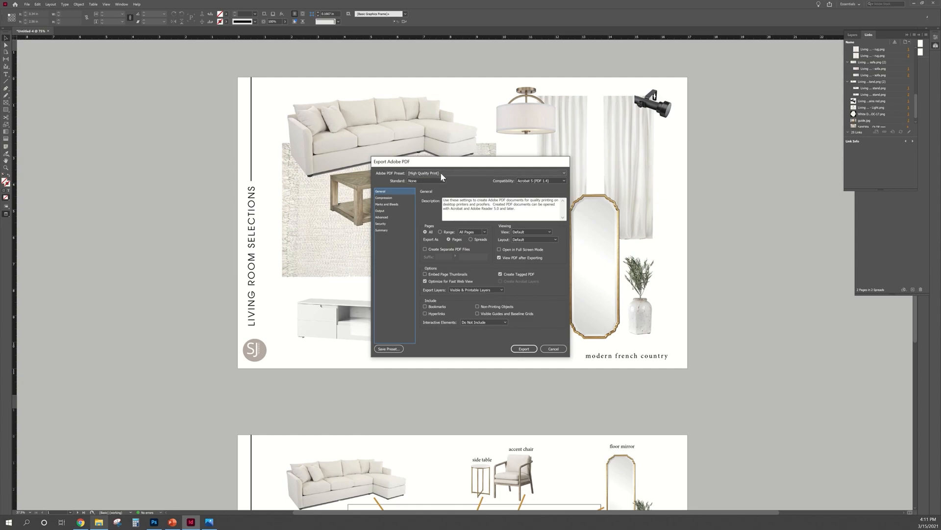
pyautogui.click(525, 349)
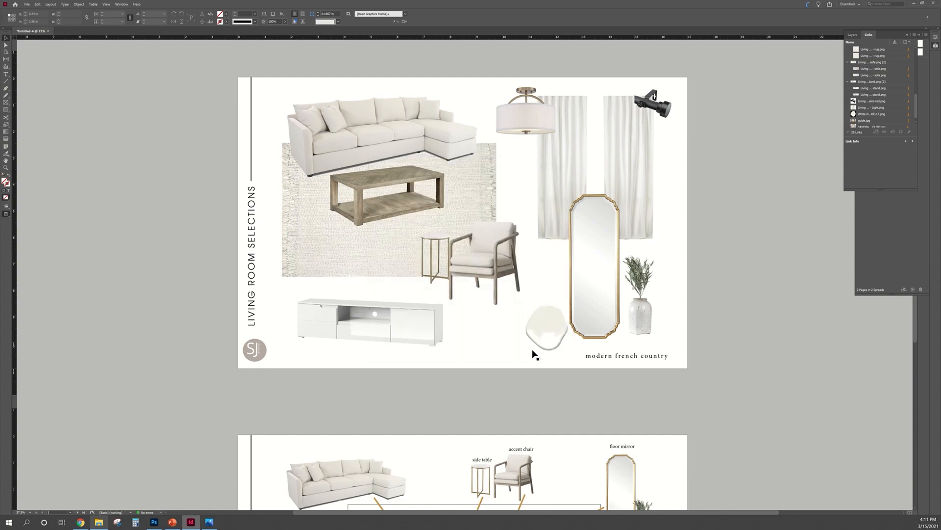